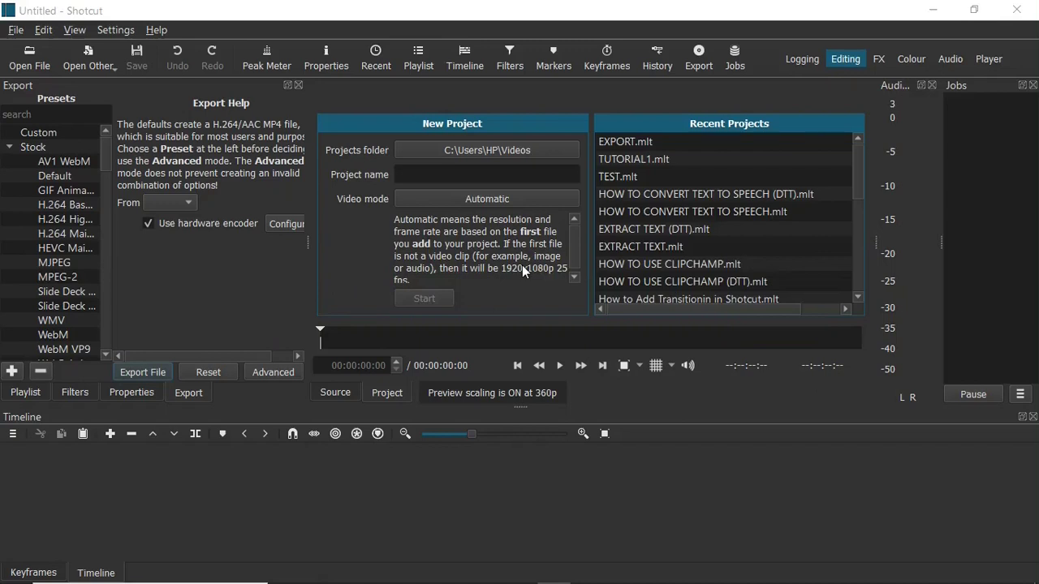
Name the new project 'SHOTCUT EXPORT' and create it.
{"action": "left_click", "coordinate": [427, 174]}
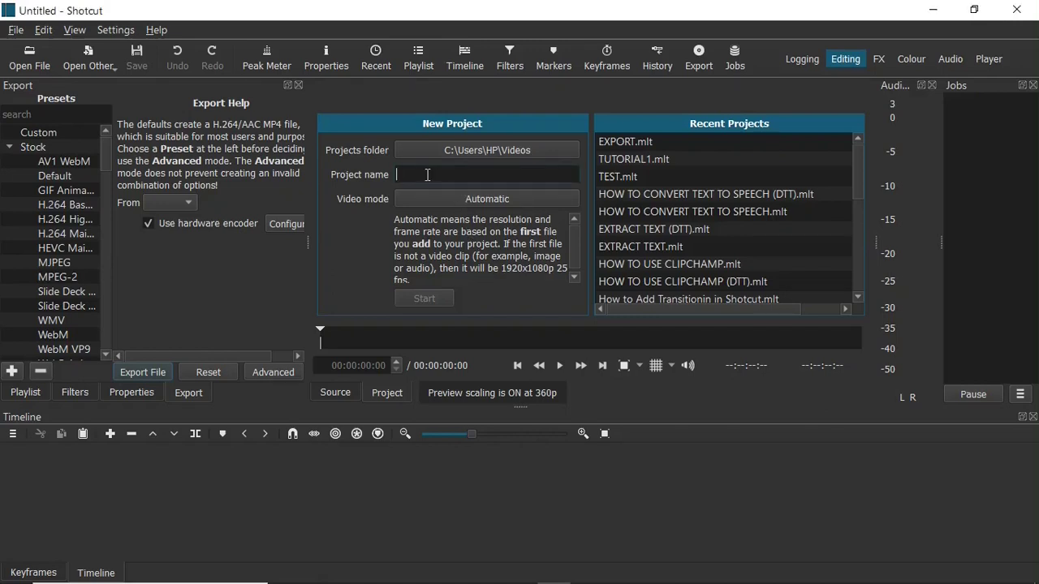
{"action": "type", "text": "SHOR"}
{"action": "key", "text": "BackSpace"}
{"action": "type", "text": "TCUT EXPORT"}
{"action": "left_click", "coordinate": [432, 297]}
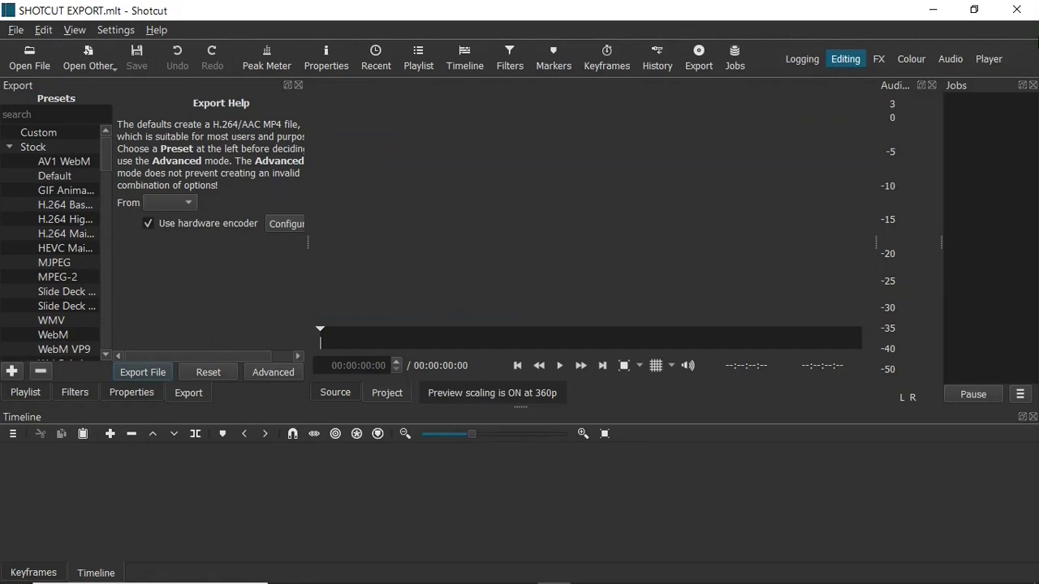
Restore the window and load Laptop - 39930.mp4 from the desktop into the Source player.
{"action": "left_click", "coordinate": [976, 10]}
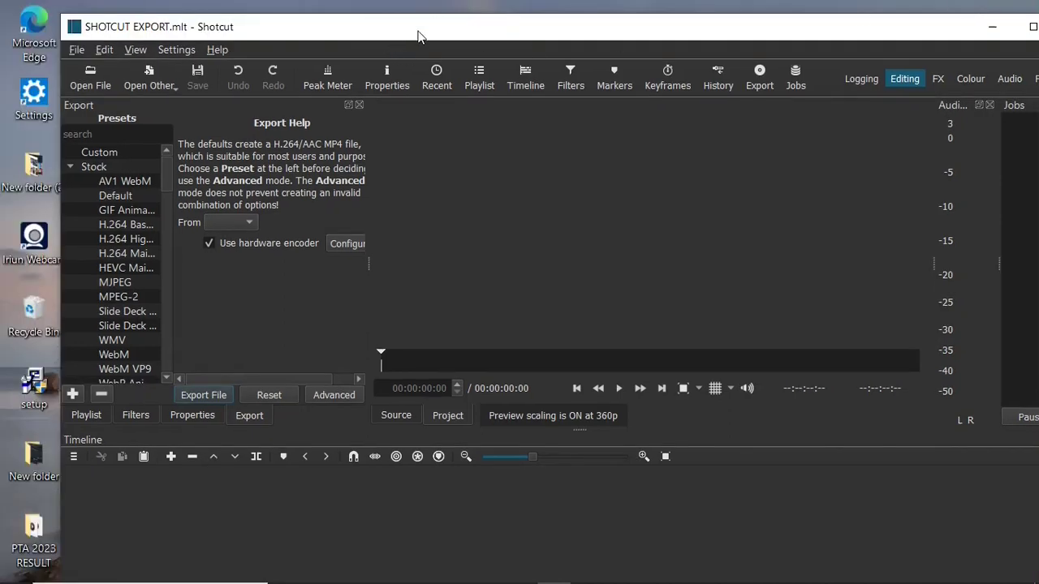
{"action": "left_click_drag", "start_coordinate": [413, 36], "coordinate": [475, 31]}
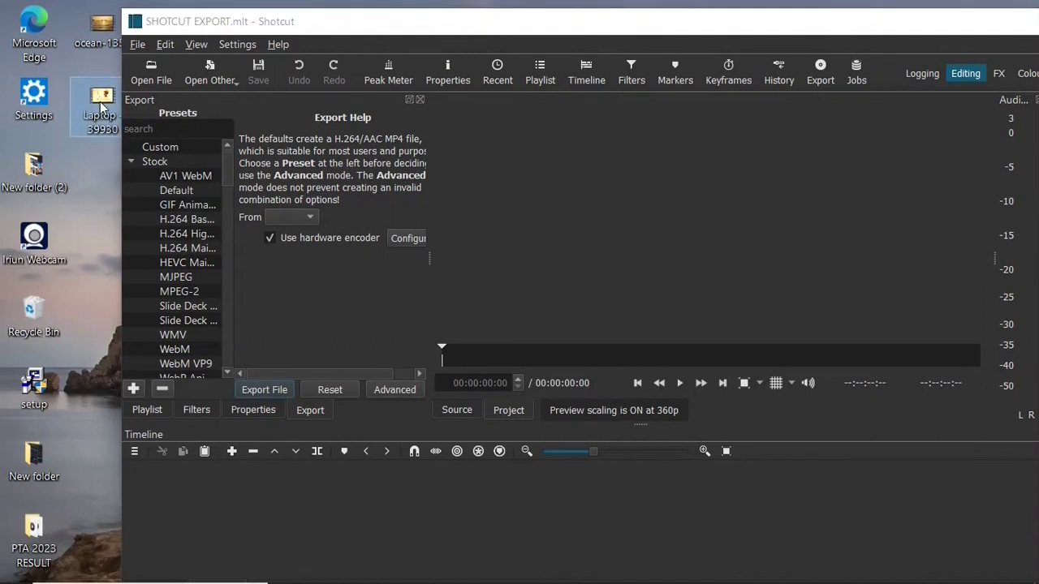
{"action": "left_click_drag", "start_coordinate": [99, 98], "coordinate": [315, 445]}
Preview the clip, place it on track V1, and show the Playlist panel.
{"action": "key", "text": "space"}
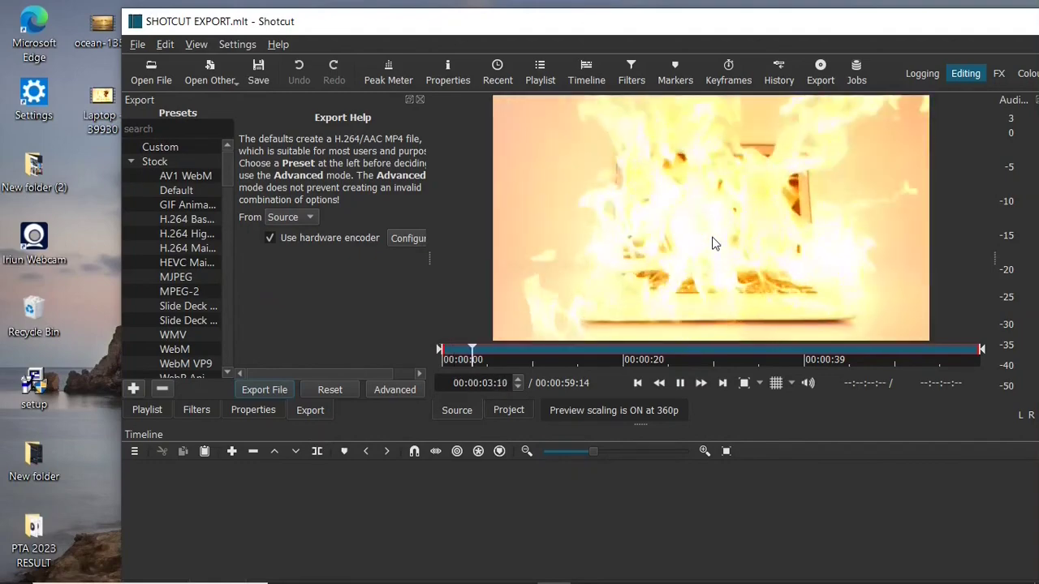
{"action": "left_click_drag", "start_coordinate": [712, 236], "coordinate": [281, 515]}
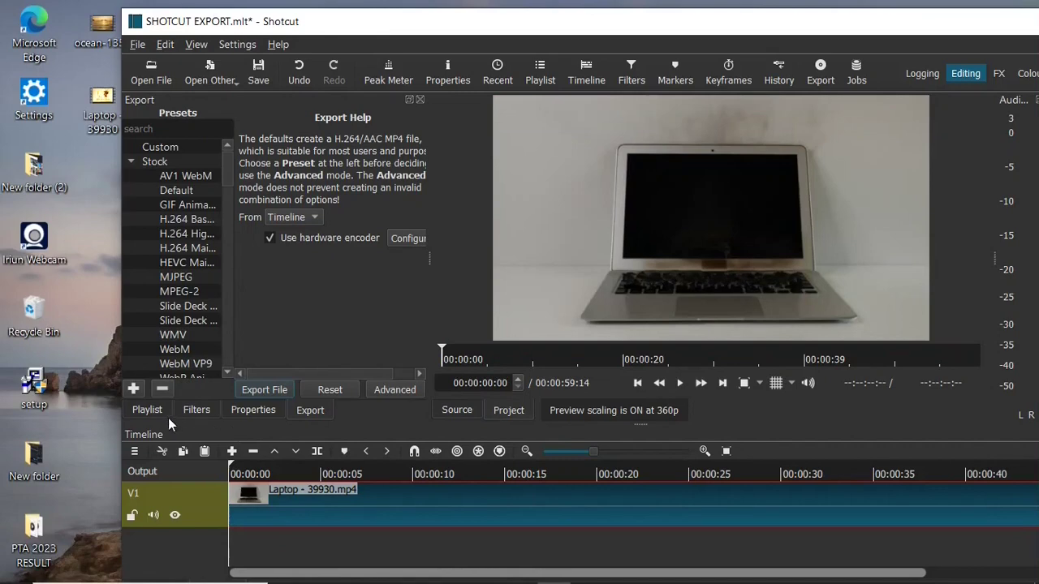
{"action": "left_click", "coordinate": [147, 410]}
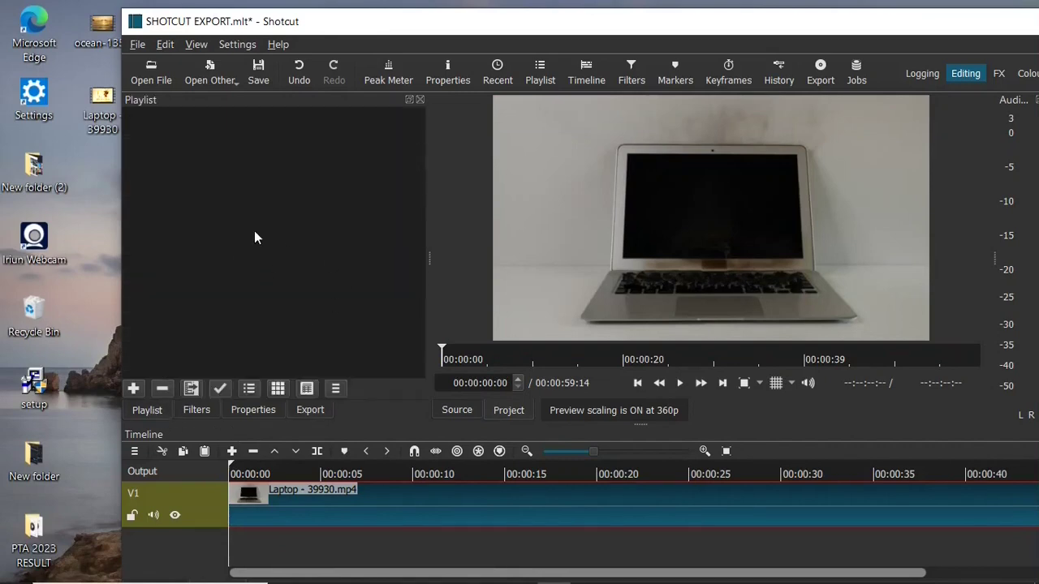
Drag Laptop - 39930.mp4 into the playlist, maximize, and reopen it via File > Open File.
{"action": "left_click_drag", "start_coordinate": [103, 103], "coordinate": [329, 182]}
{"action": "double_click", "coordinate": [966, 24]}
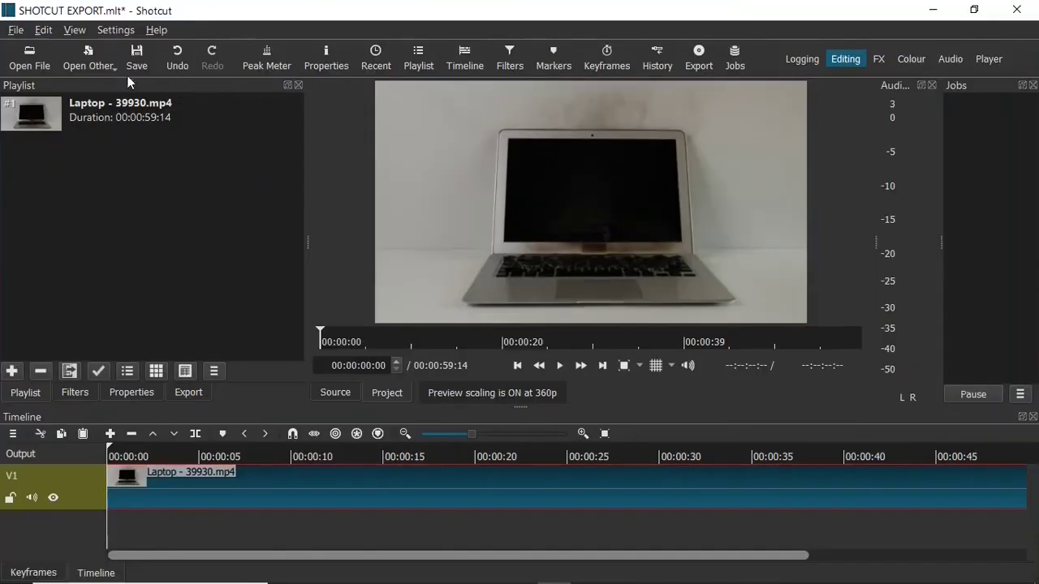
{"action": "left_click", "coordinate": [16, 30]}
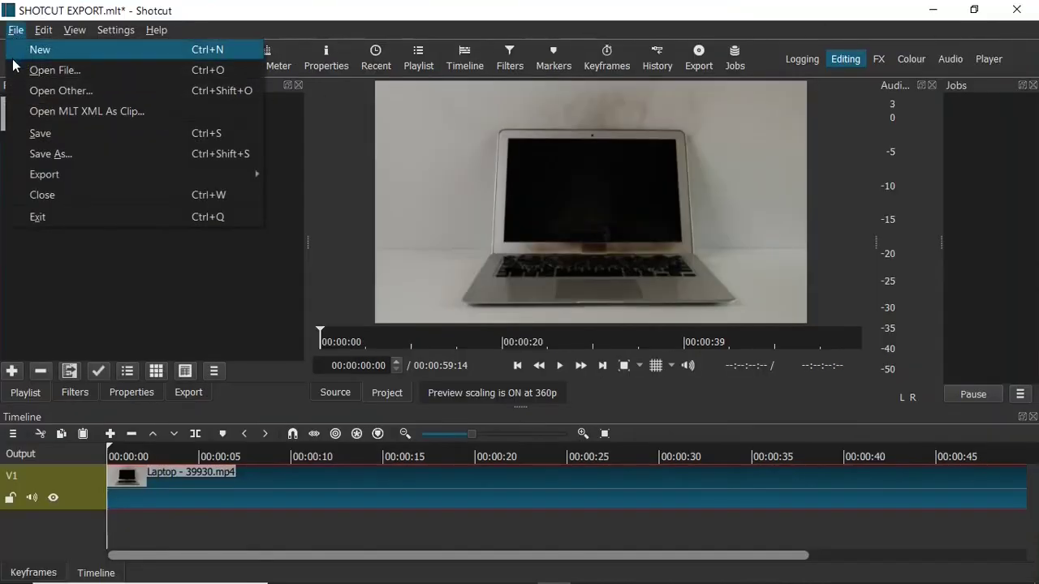
{"action": "left_click", "coordinate": [91, 70]}
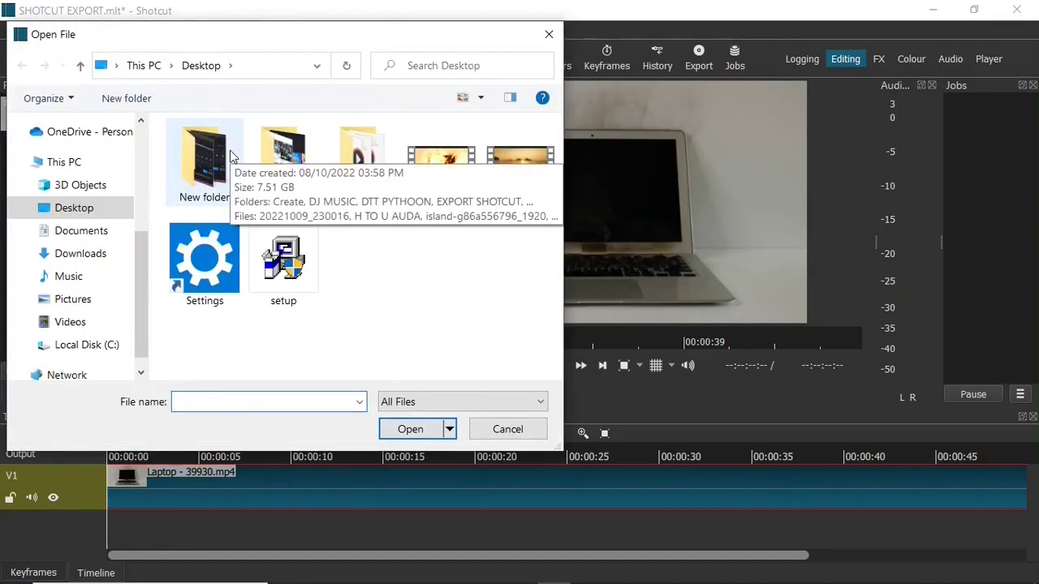
{"action": "left_click", "coordinate": [430, 181]}
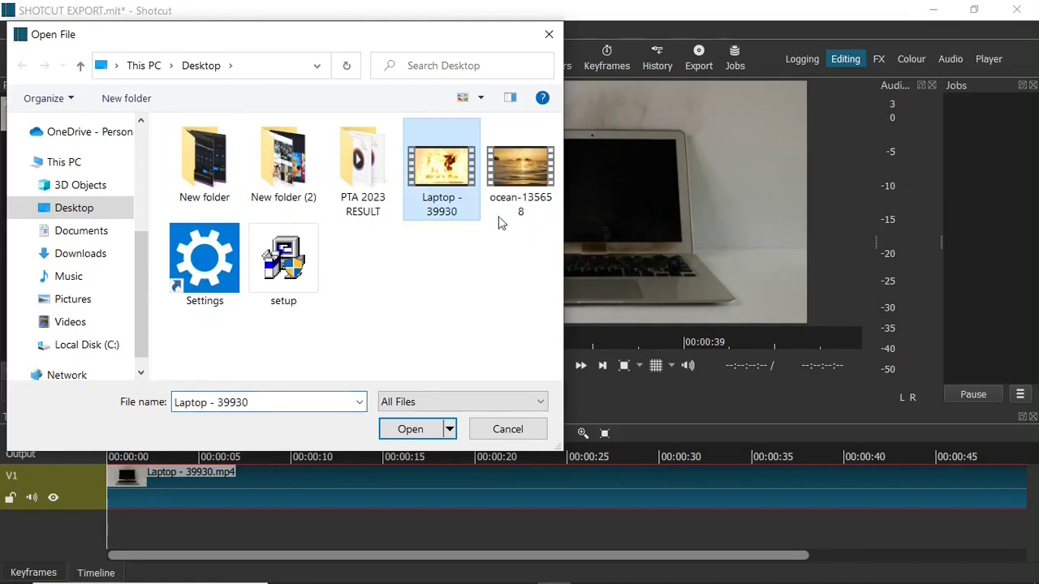
{"action": "left_click", "coordinate": [409, 429]}
Play the reopened clip, add a duplicate to the playlist, then undo the duplicate.
{"action": "key", "text": "space"}
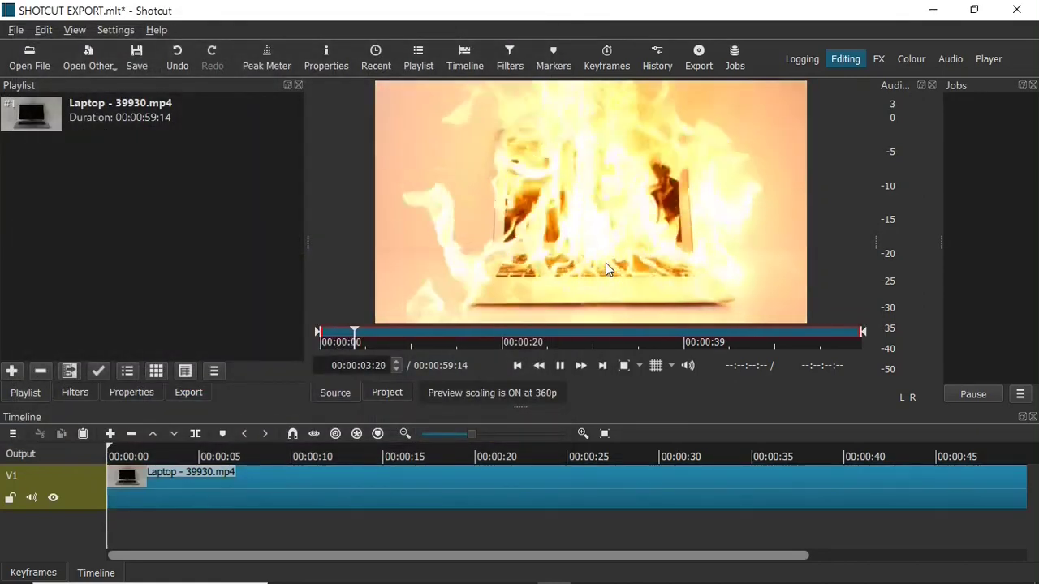
{"action": "left_click_drag", "start_coordinate": [606, 220], "coordinate": [116, 236]}
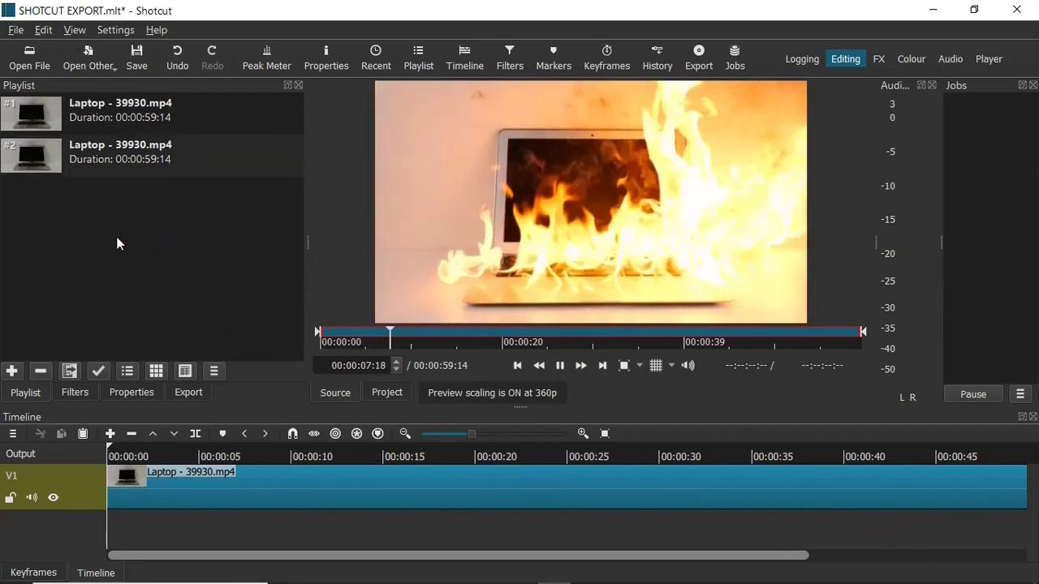
{"action": "key", "text": "ctrl+z"}
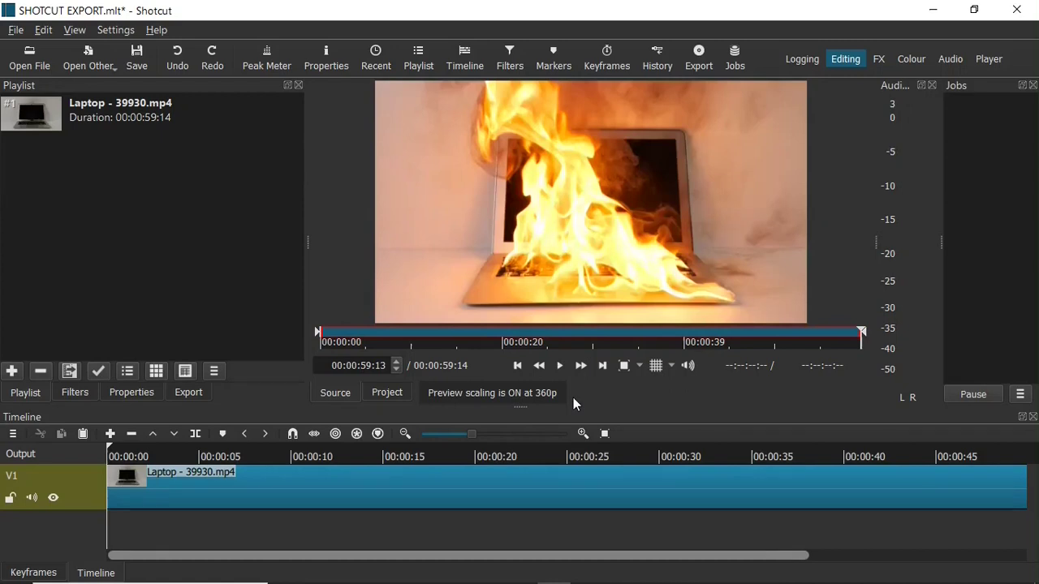
Split the V1 clip at 00:00:20:16, drop the rest, and trim its end to about seven seconds.
{"action": "left_click", "coordinate": [488, 457]}
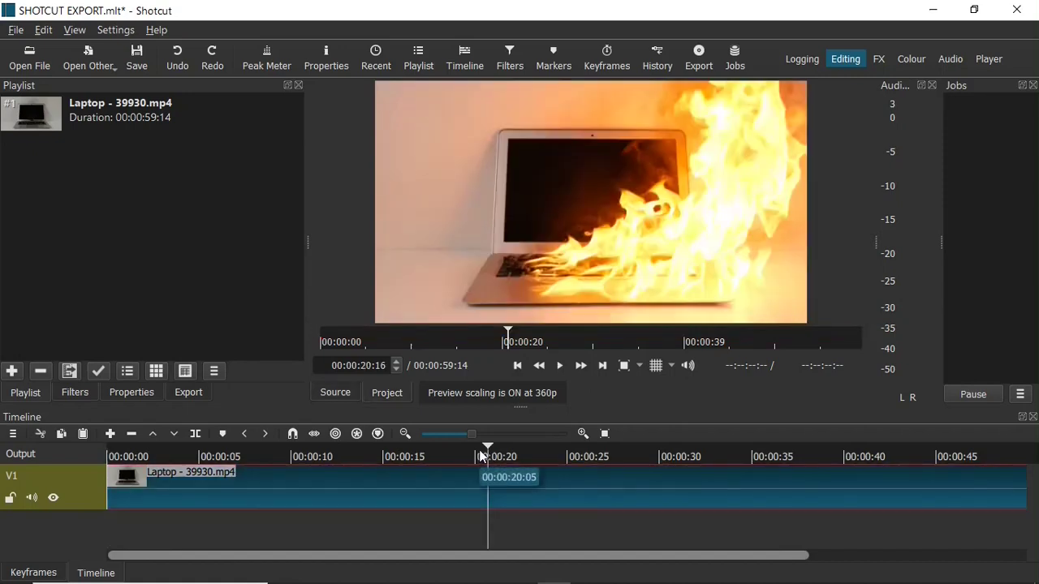
{"action": "key", "text": "w"}
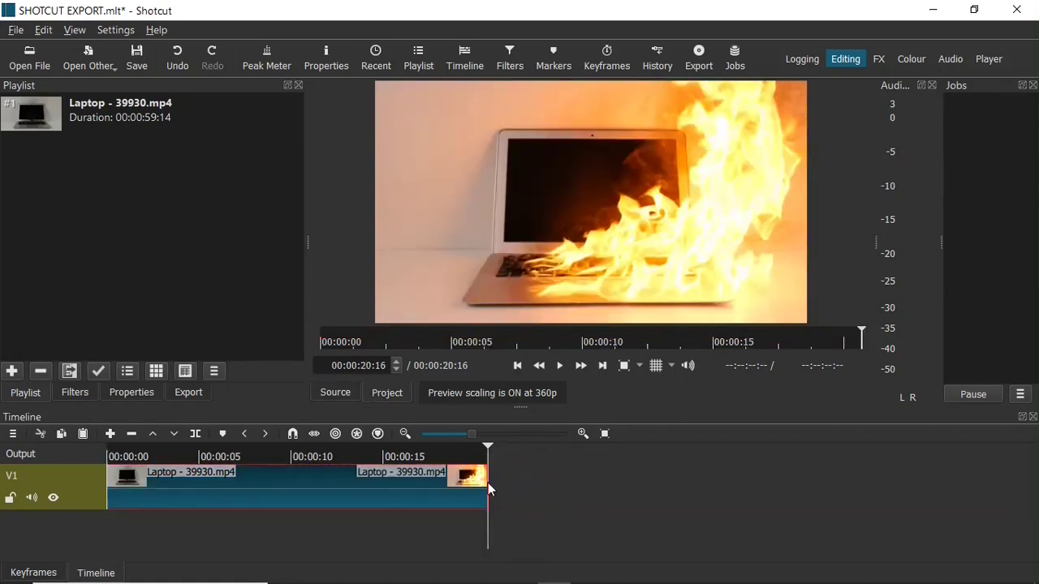
{"action": "left_click_drag", "start_coordinate": [487, 483], "coordinate": [241, 482]}
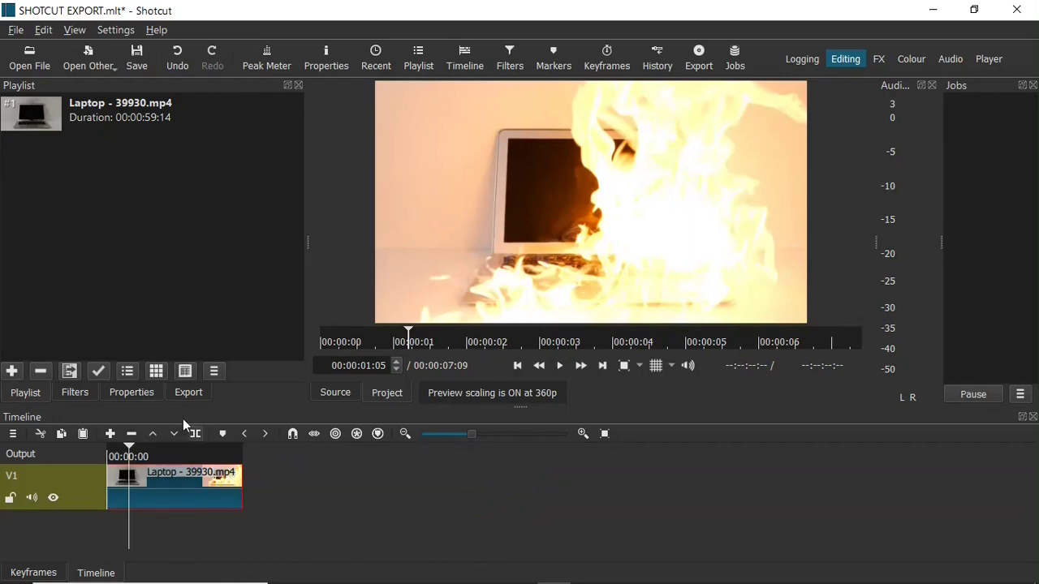
Show the Export panel, close it, and reopen it from the Export toolbar button.
{"action": "left_click", "coordinate": [188, 393]}
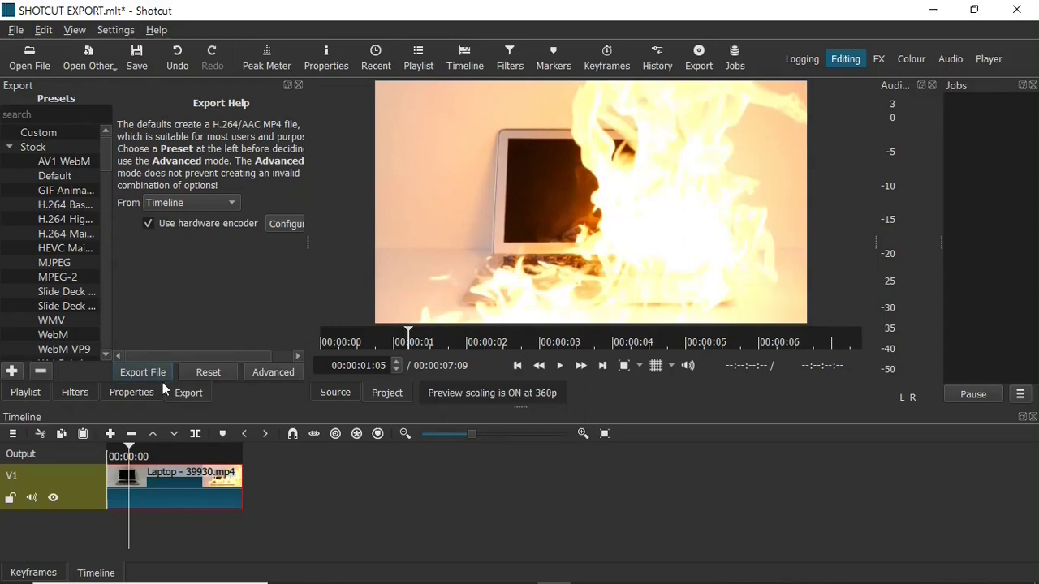
{"action": "left_click", "coordinate": [299, 85]}
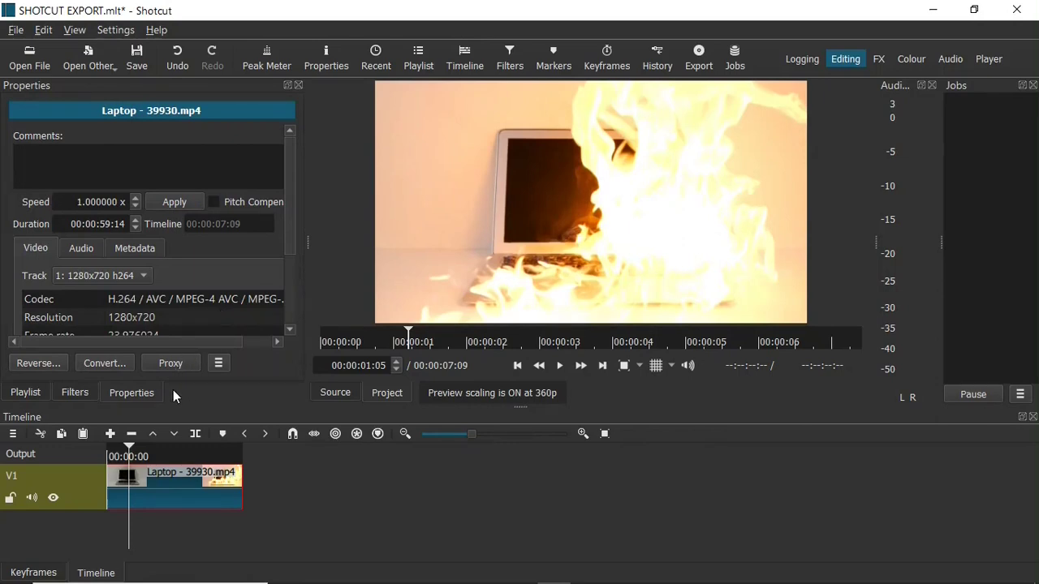
{"action": "left_click", "coordinate": [694, 65]}
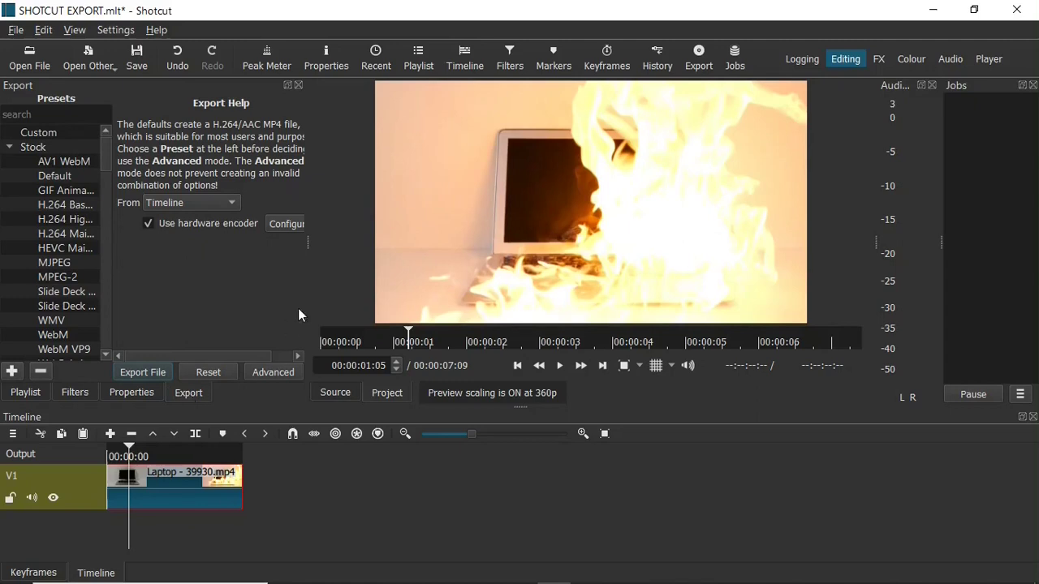
Widen the export panel and browse the presets, trying MP3 and JPEG.
{"action": "left_click_drag", "start_coordinate": [305, 241], "coordinate": [502, 245]}
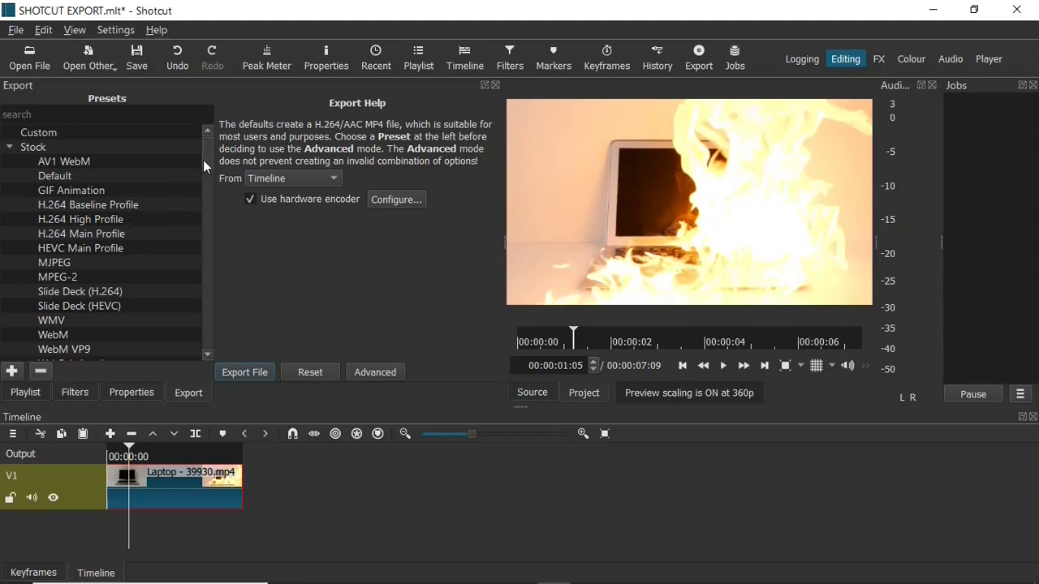
{"action": "left_click_drag", "start_coordinate": [208, 152], "coordinate": [210, 129]}
{"action": "left_click_drag", "start_coordinate": [206, 150], "coordinate": [203, 180]}
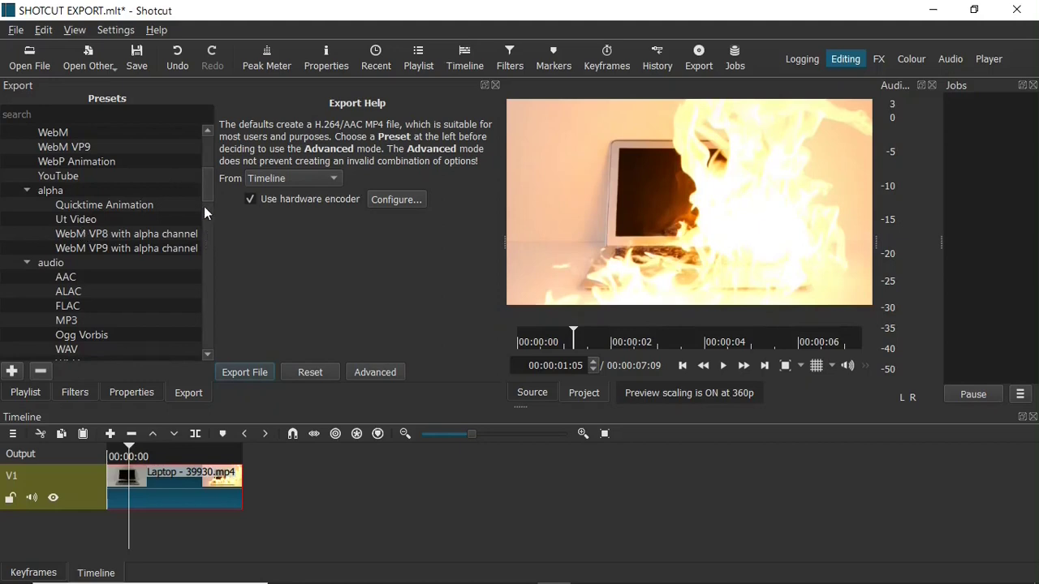
{"action": "scroll", "coordinate": [204, 190], "scroll_direction": "down", "scroll_amount": 2}
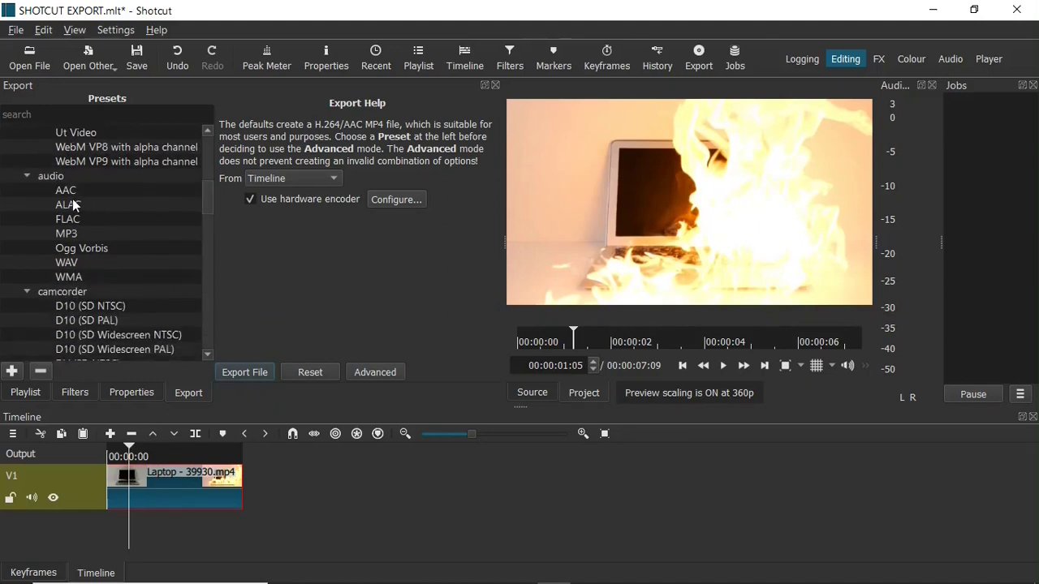
{"action": "left_click", "coordinate": [71, 237]}
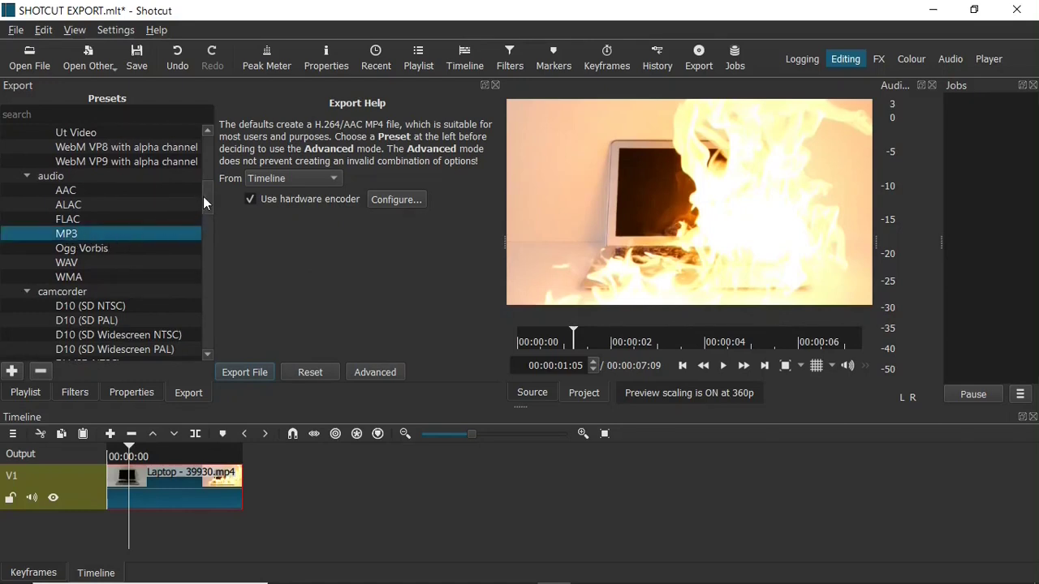
{"action": "left_click_drag", "start_coordinate": [208, 195], "coordinate": [207, 254]}
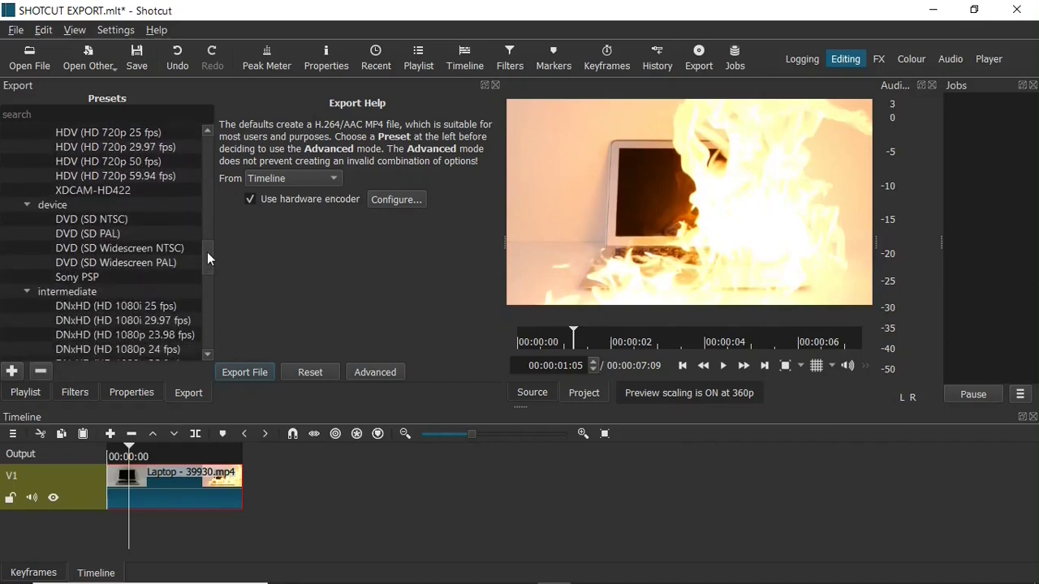
{"action": "left_click_drag", "start_coordinate": [208, 253], "coordinate": [207, 328]}
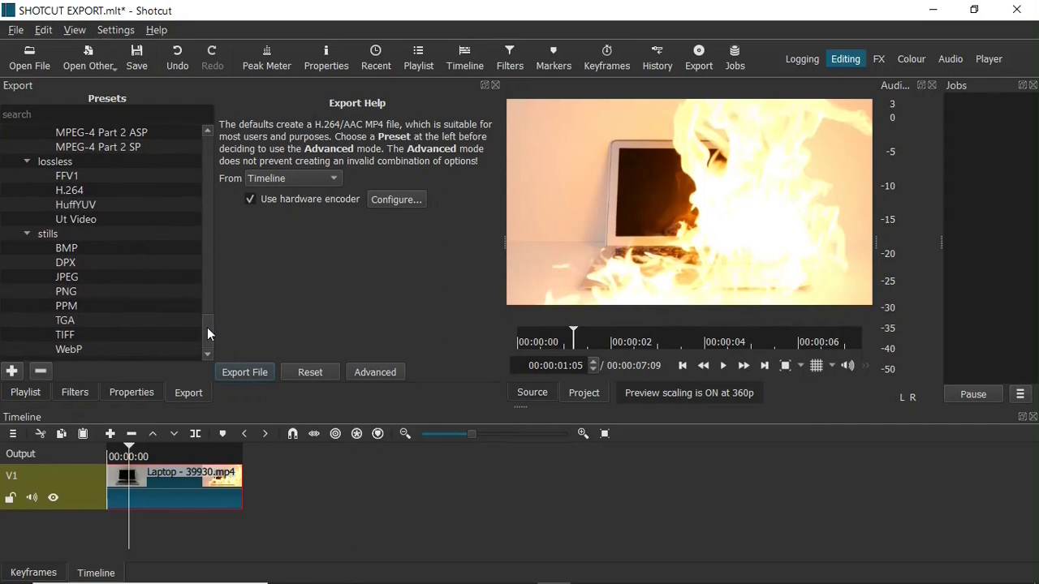
{"action": "left_click", "coordinate": [88, 280]}
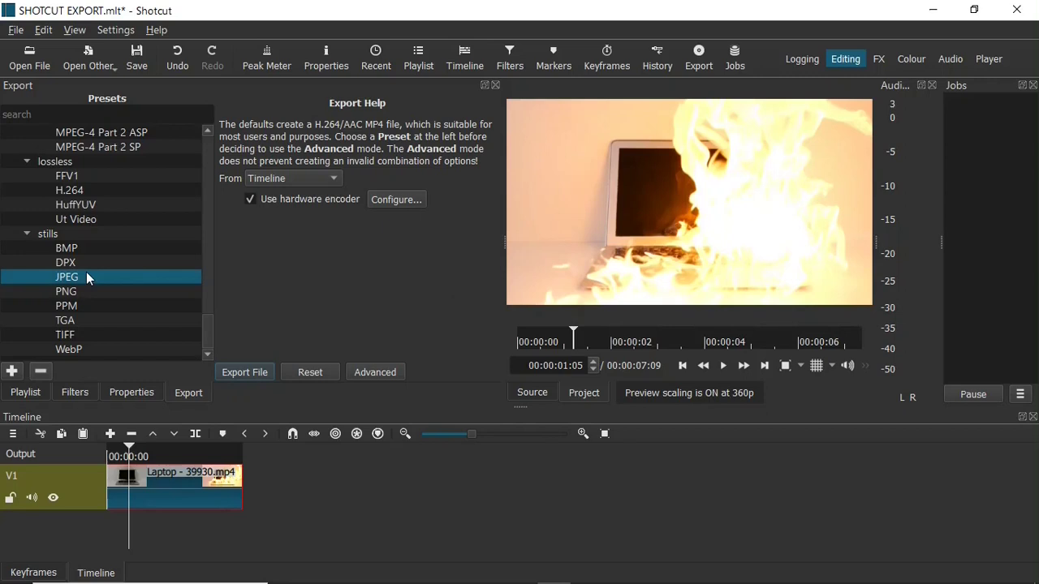
Select the YouTube preset, then switch to H.264 Main Profile.
{"action": "left_click_drag", "start_coordinate": [209, 332], "coordinate": [208, 142]}
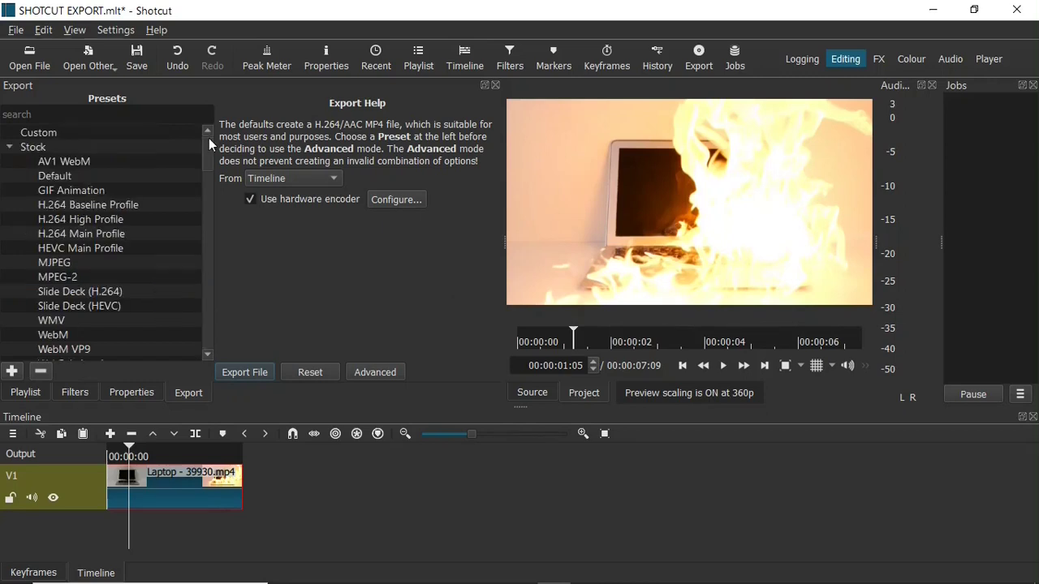
{"action": "left_click_drag", "start_coordinate": [206, 150], "coordinate": [207, 157]}
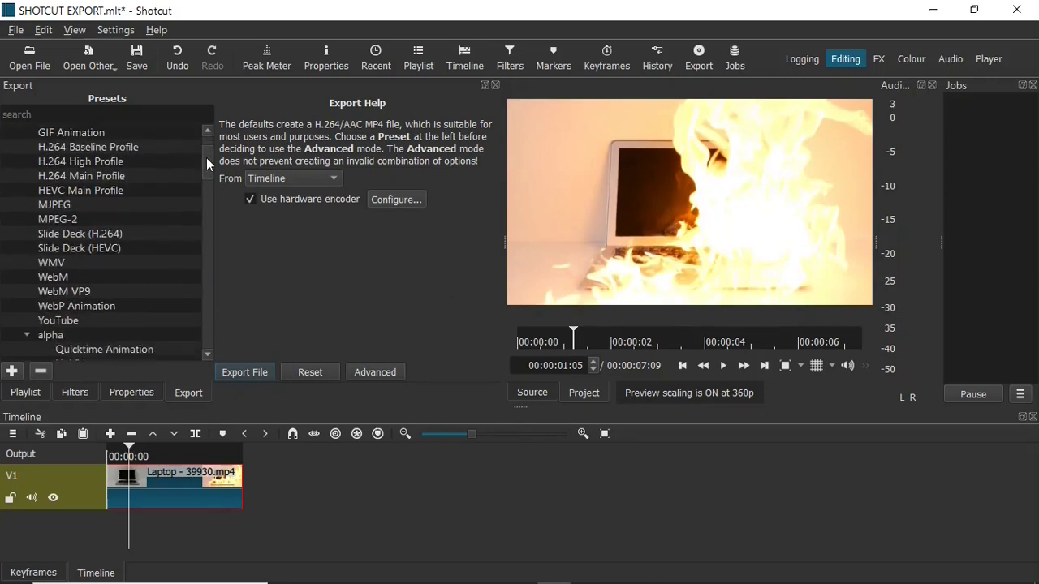
{"action": "left_click", "coordinate": [76, 322]}
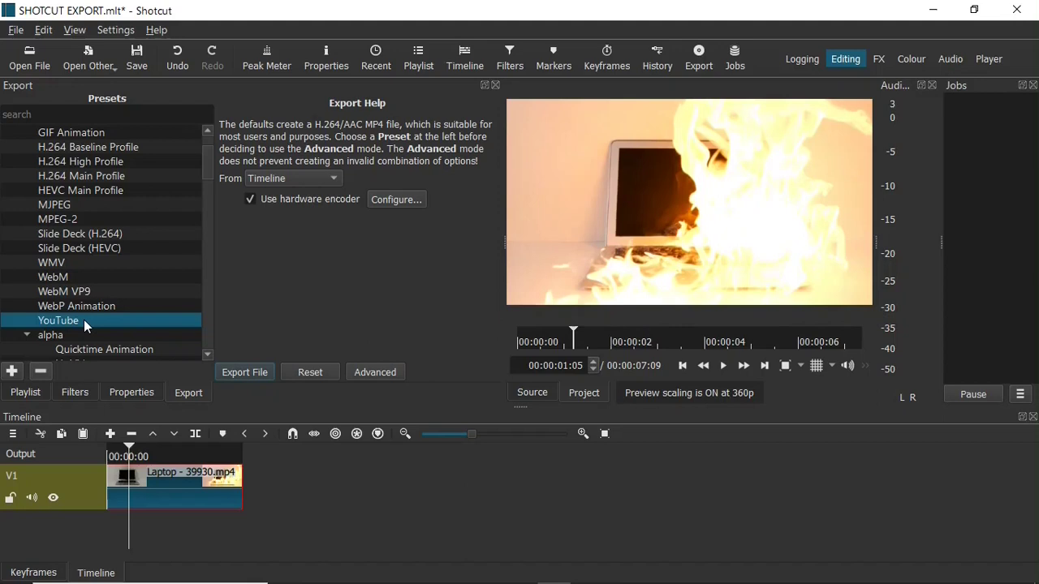
{"action": "left_click", "coordinate": [77, 177]}
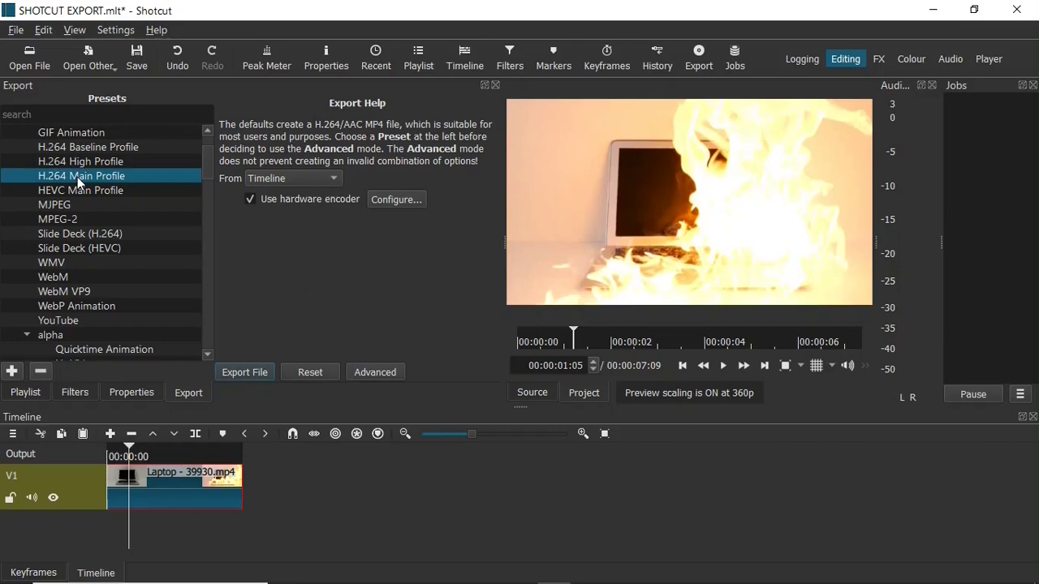
Export the timeline as SHOTCUT EXPORT.mp4 to the Desktop.
{"action": "left_click", "coordinate": [255, 372]}
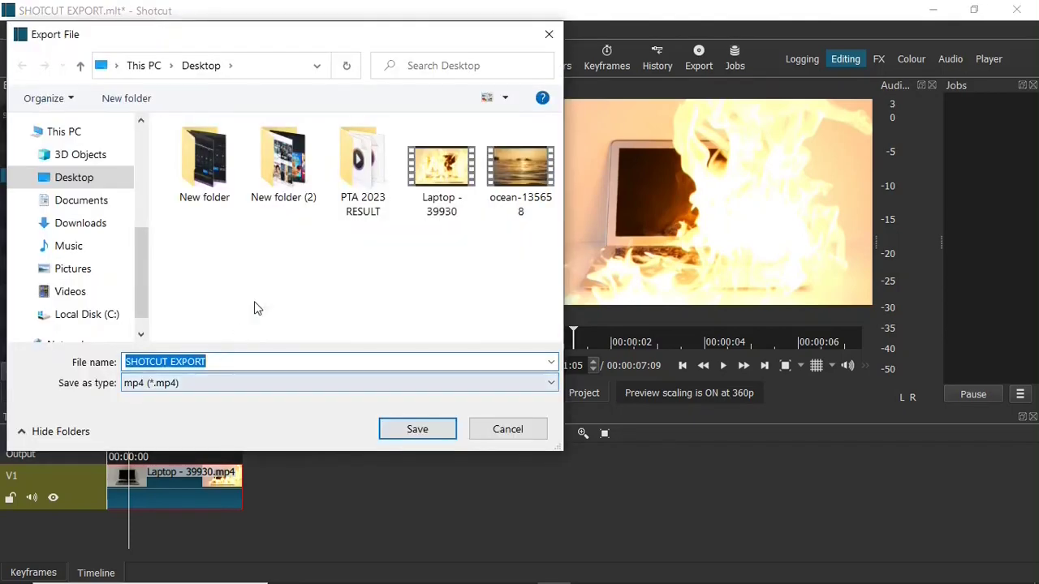
{"action": "left_click", "coordinate": [96, 181]}
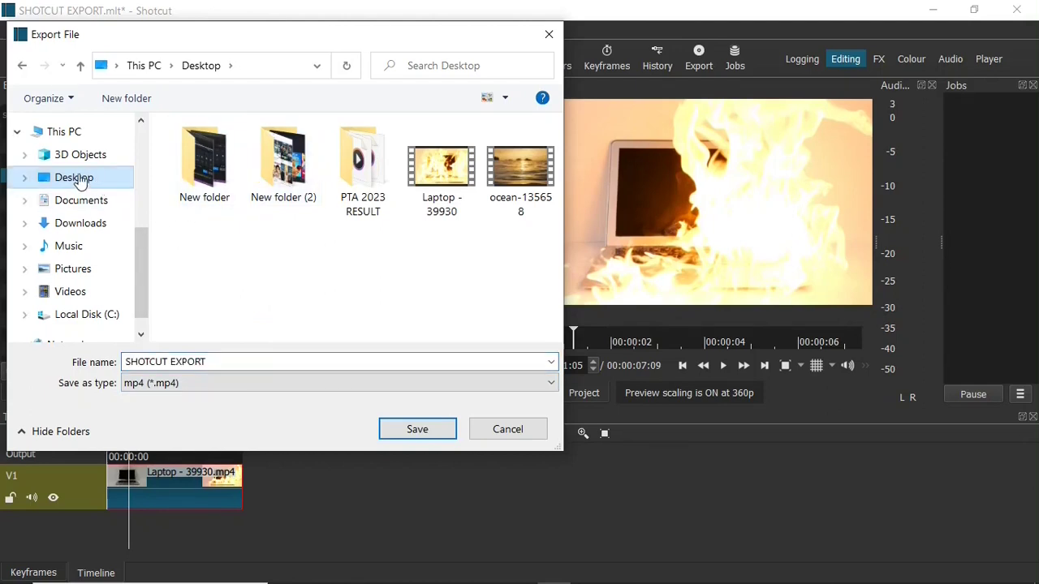
{"action": "left_click", "coordinate": [192, 359]}
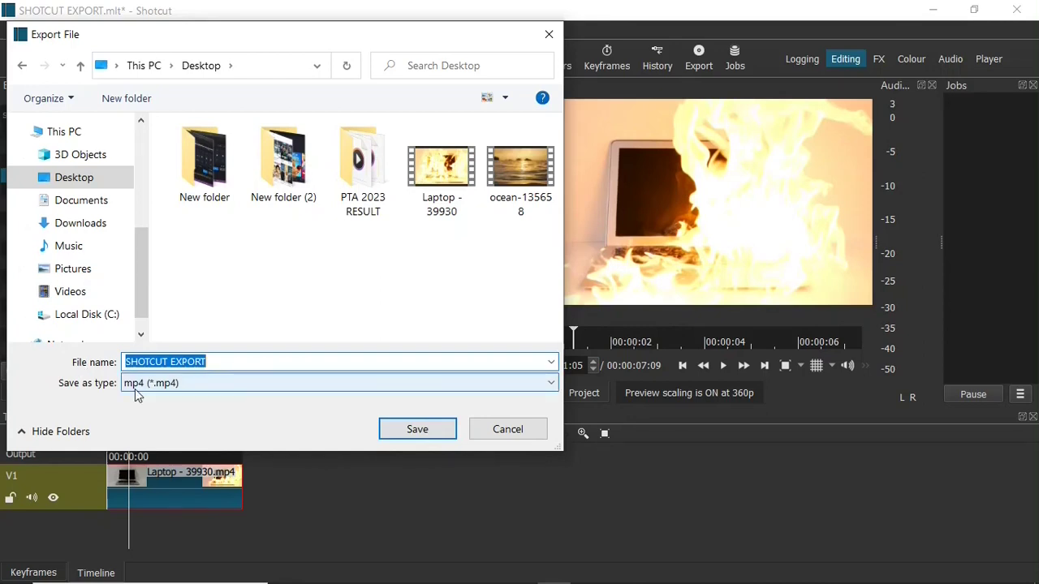
{"action": "left_click", "coordinate": [419, 429]}
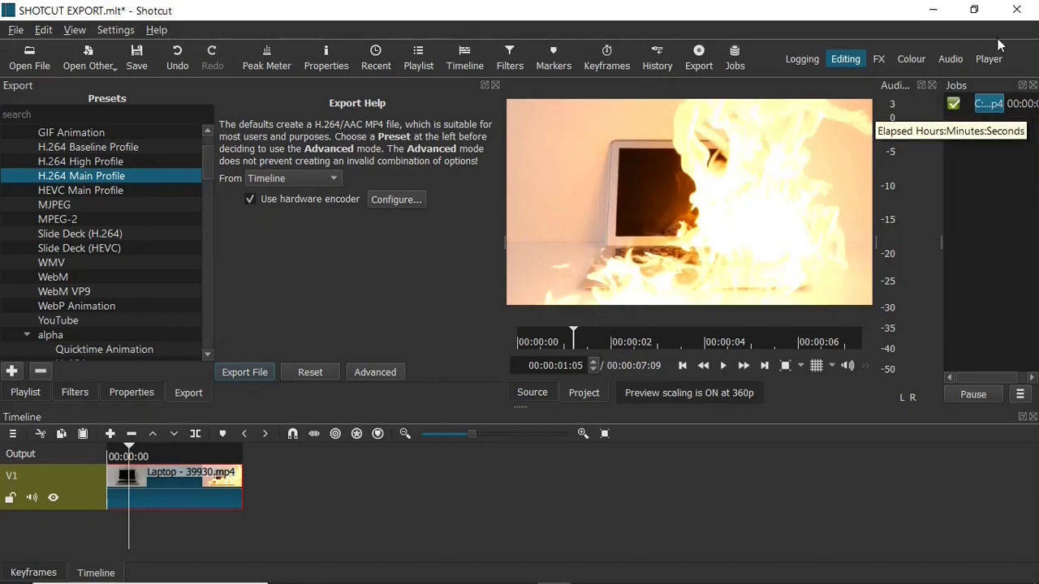
{"action": "left_click", "coordinate": [974, 10]}
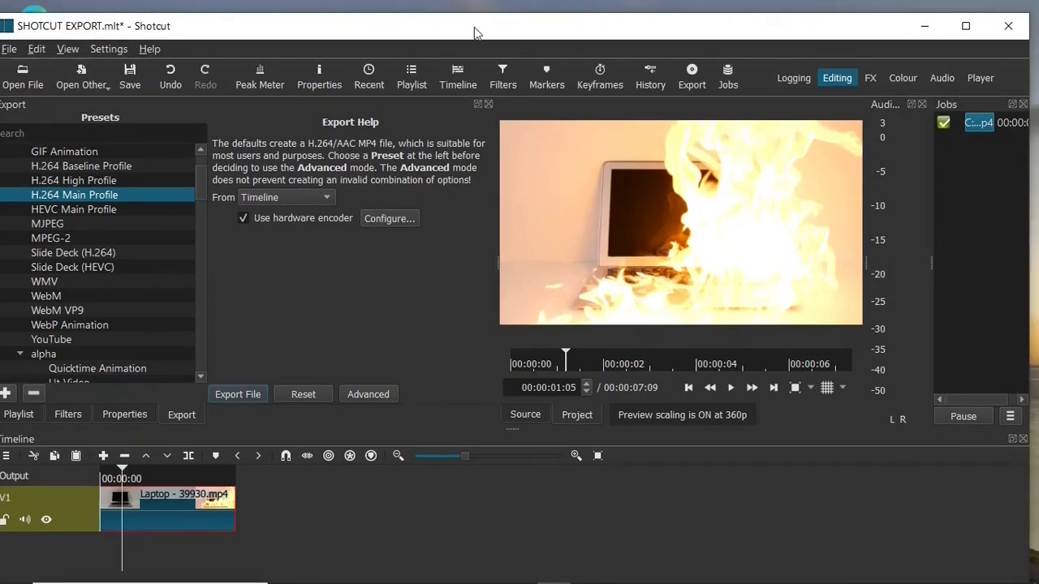
{"action": "left_click_drag", "start_coordinate": [475, 28], "coordinate": [779, 40]}
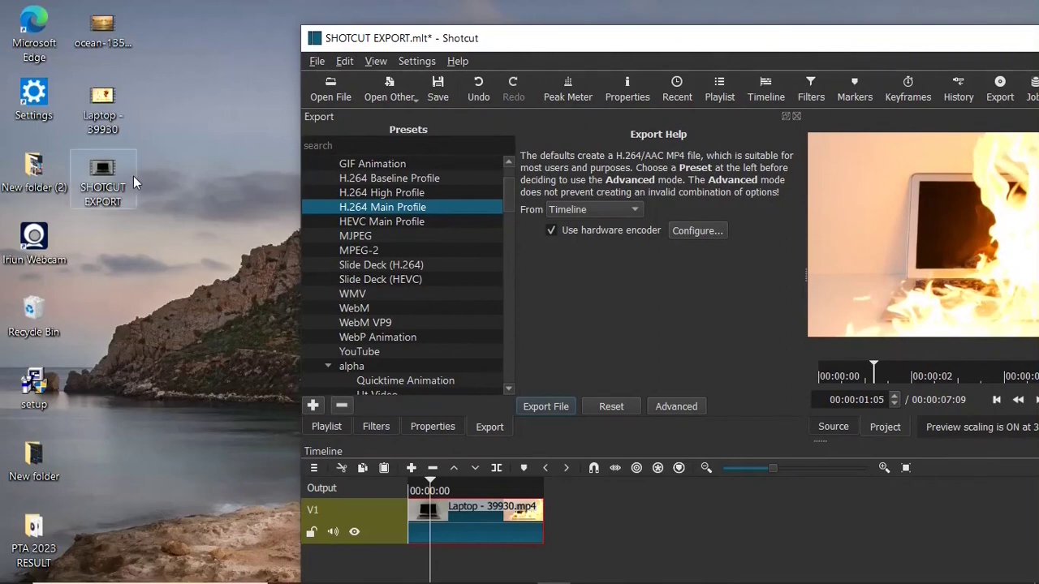
{"action": "left_click", "coordinate": [103, 167]}
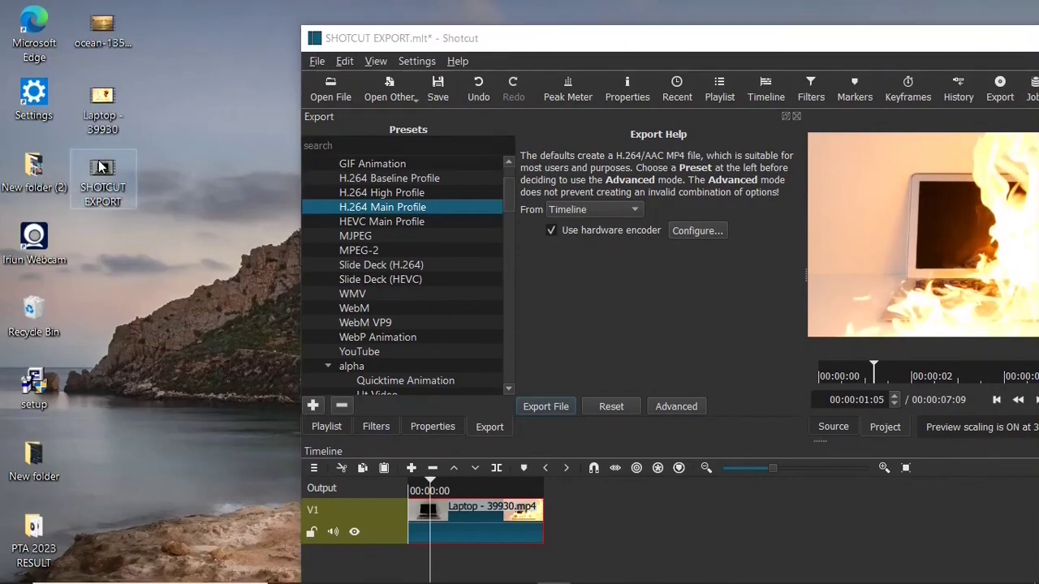
{"action": "double_click", "coordinate": [108, 169]}
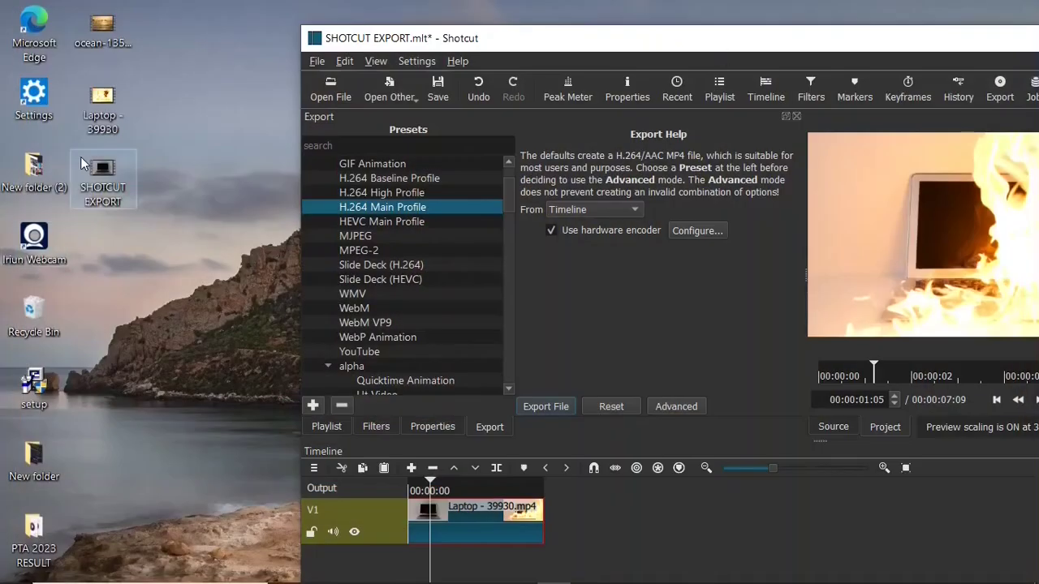
{"action": "left_click", "coordinate": [102, 177]}
{"action": "key", "text": "alt+Return"}
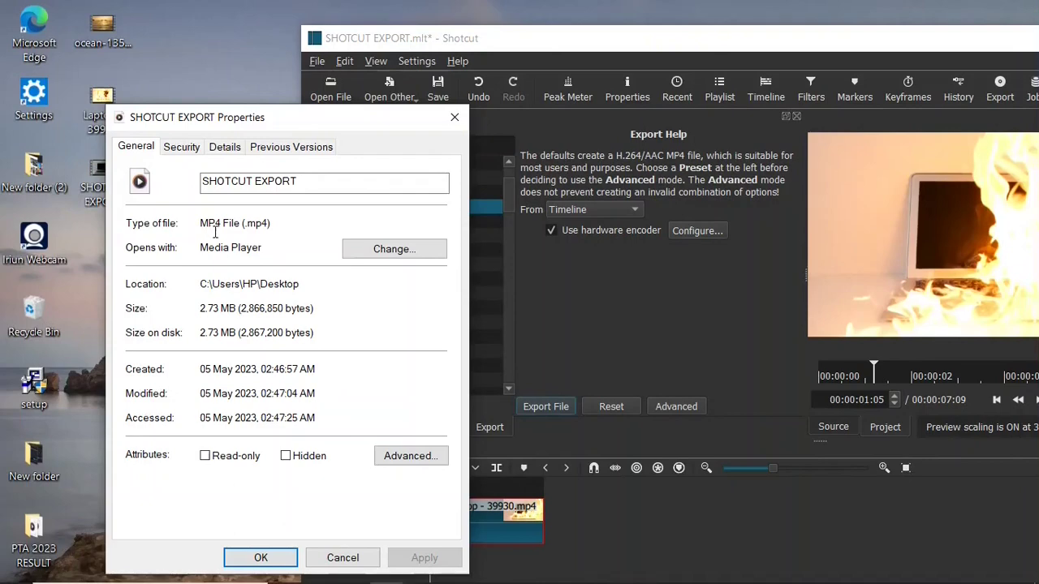
{"action": "key", "text": "Escape"}
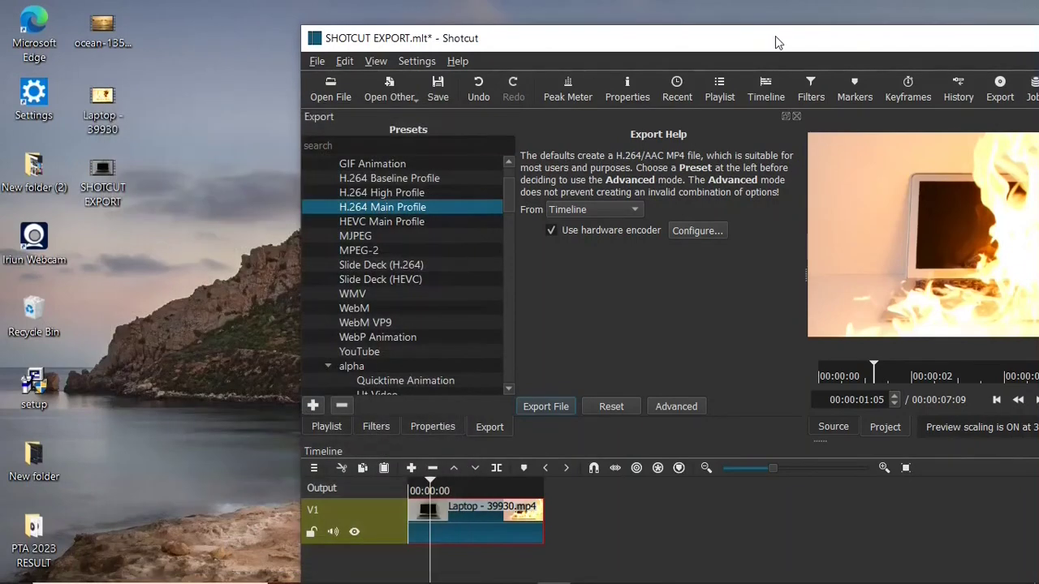
{"action": "left_click_drag", "start_coordinate": [795, 43], "coordinate": [591, 51]}
{"action": "double_click", "coordinate": [591, 51]}
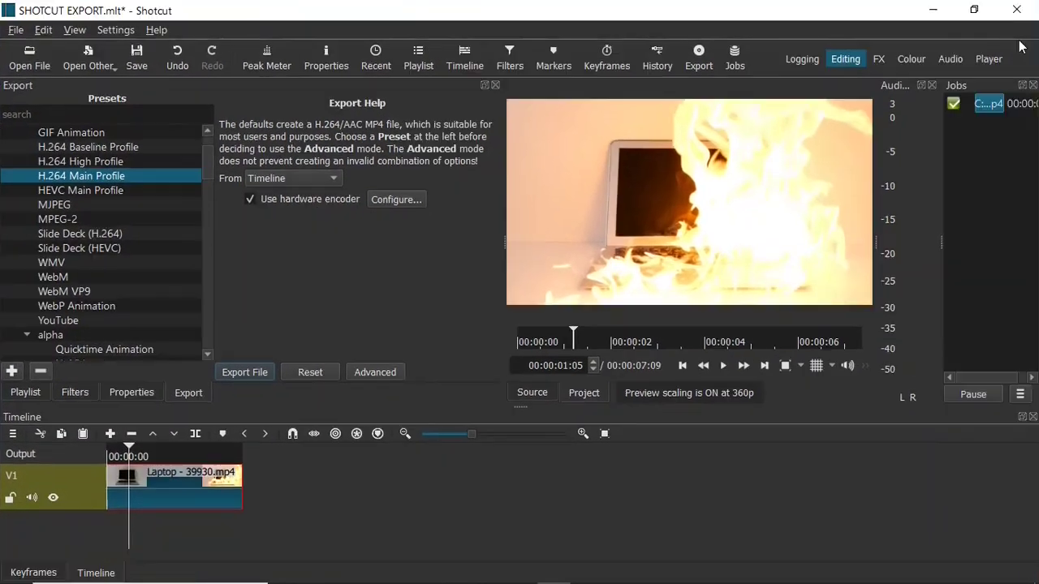
Re-select YouTube and export SHOTCUT EXPORT1.mp4 to the Desktop, then restore the window.
{"action": "left_click", "coordinate": [90, 322]}
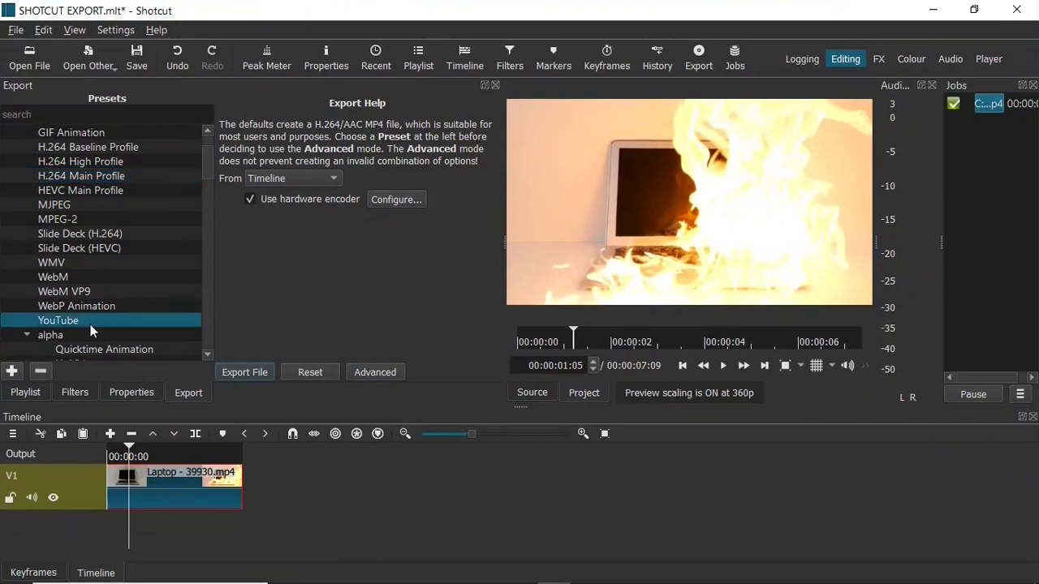
{"action": "left_click", "coordinate": [258, 373]}
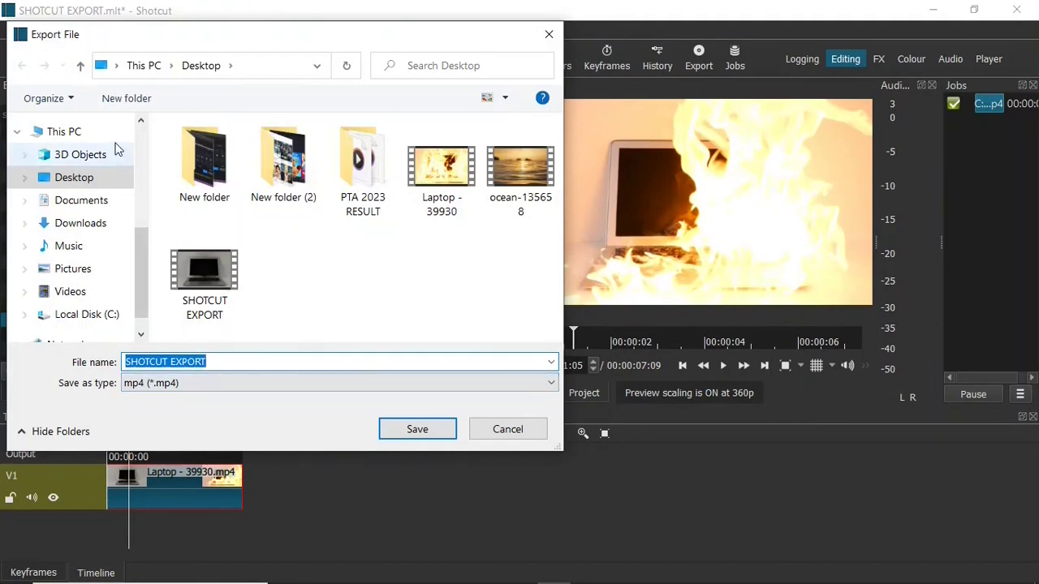
{"action": "left_click", "coordinate": [86, 183]}
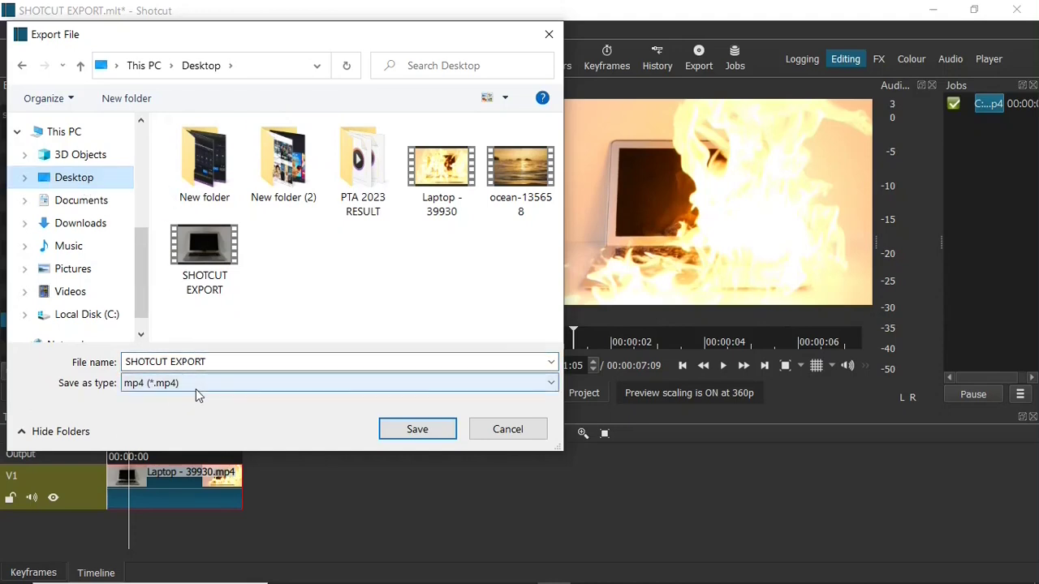
{"action": "left_click", "coordinate": [252, 360]}
{"action": "left_click", "coordinate": [253, 361]}
{"action": "type", "text": "1"}
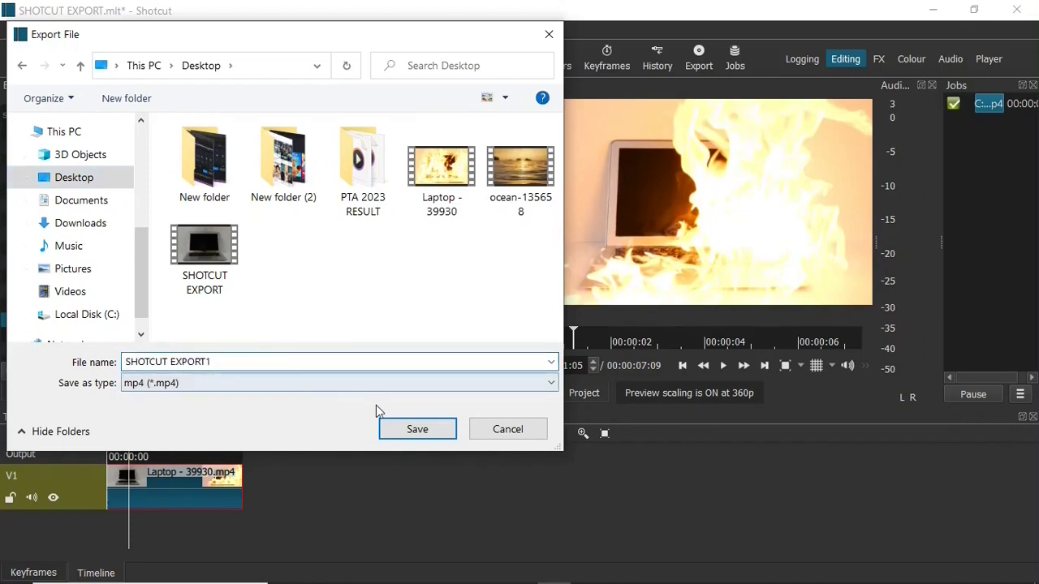
{"action": "left_click", "coordinate": [417, 429]}
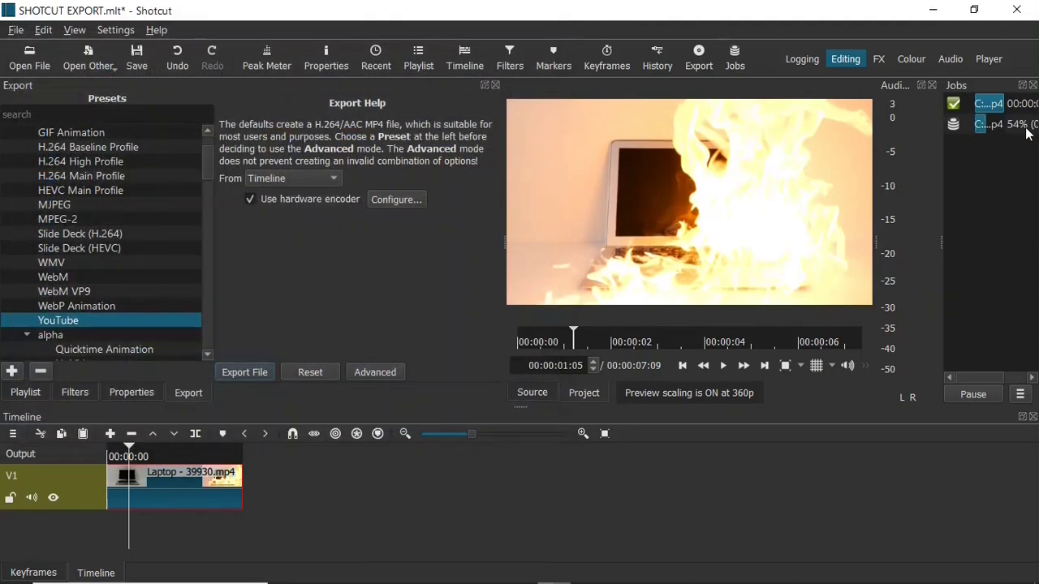
{"action": "left_click", "coordinate": [974, 10]}
Move Shotcut aside to see the SHOTCUT EXPORT1 icon, then maximize and show Advanced settings.
{"action": "left_click_drag", "start_coordinate": [292, 49], "coordinate": [498, 44]}
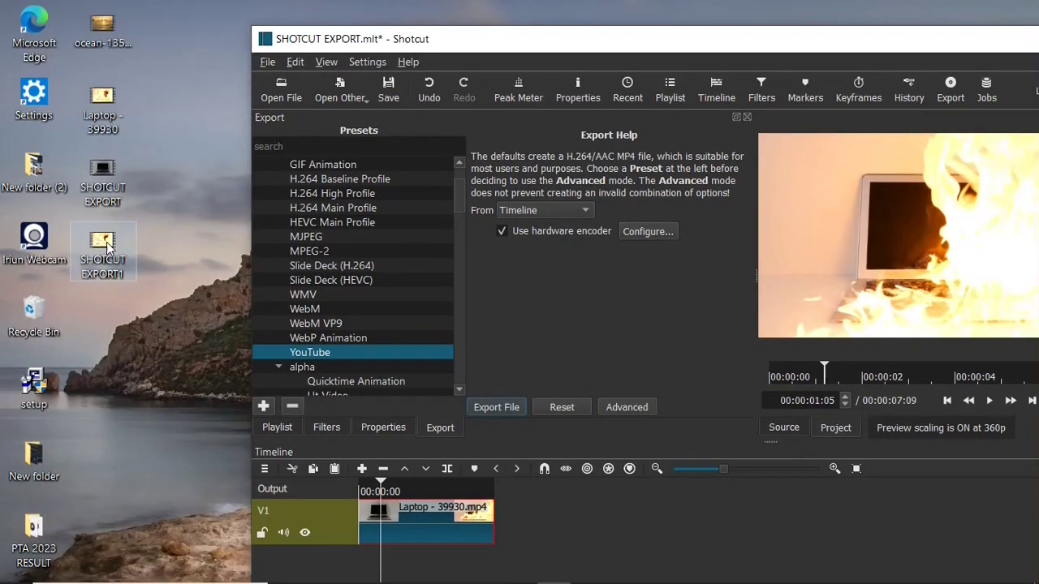
{"action": "left_click_drag", "start_coordinate": [801, 39], "coordinate": [588, 42]}
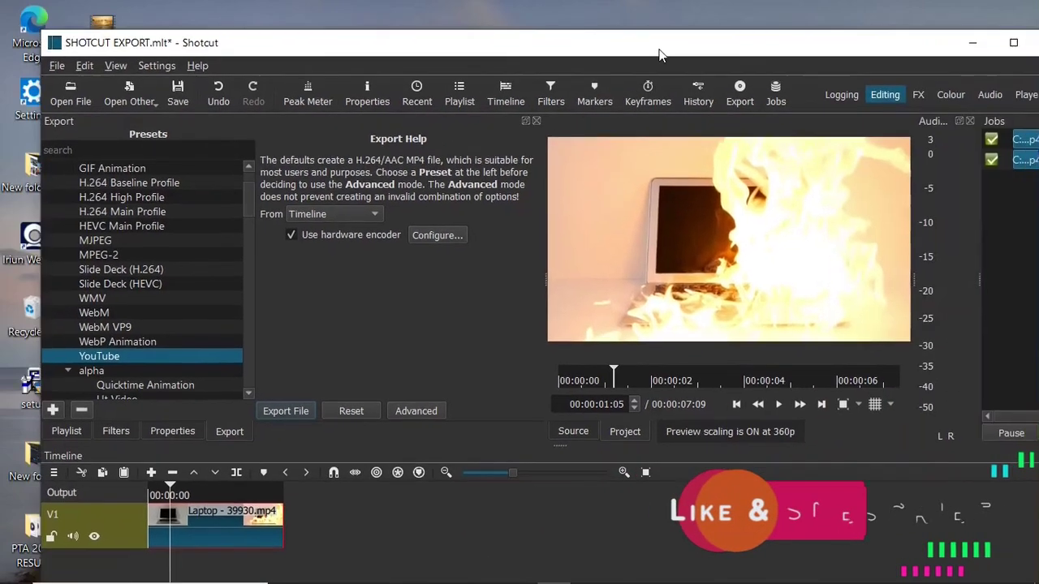
{"action": "left_click", "coordinate": [1011, 41]}
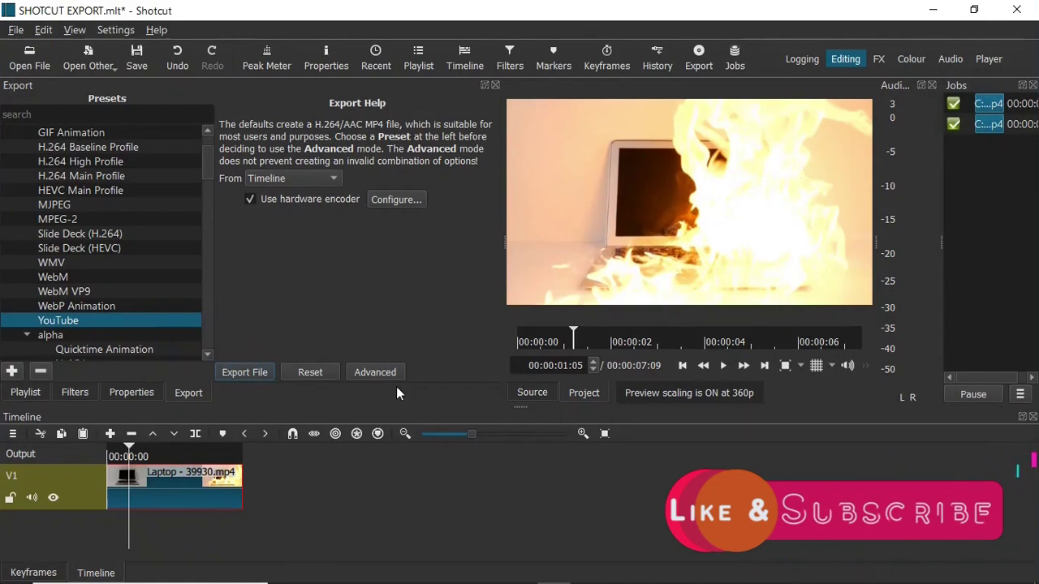
{"action": "left_click", "coordinate": [375, 372]}
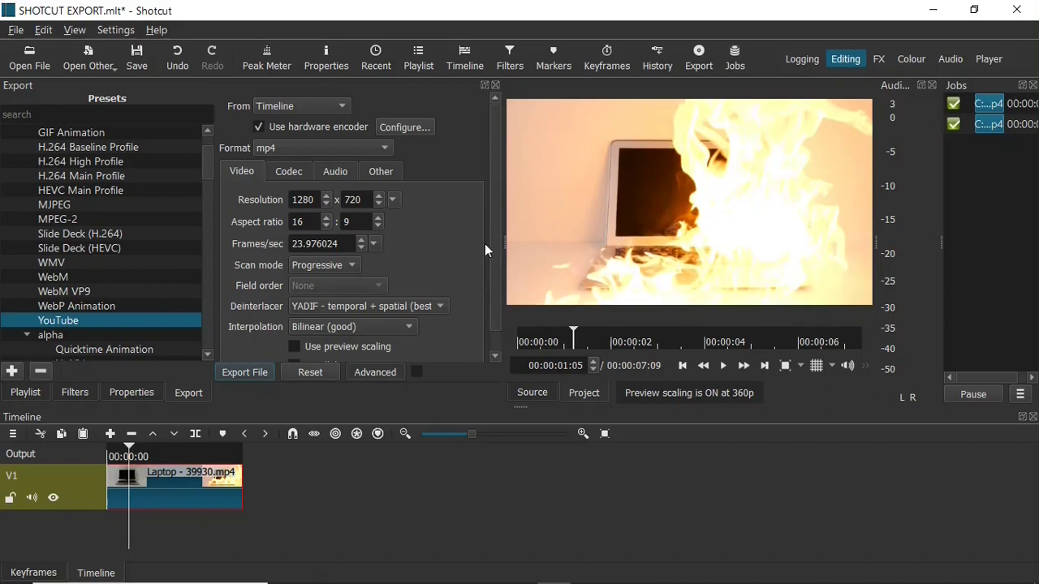
Review the YouTube preset's Codec, Audio and Other tabs, keeping the format at mp4.
{"action": "left_click_drag", "start_coordinate": [492, 244], "coordinate": [491, 326]}
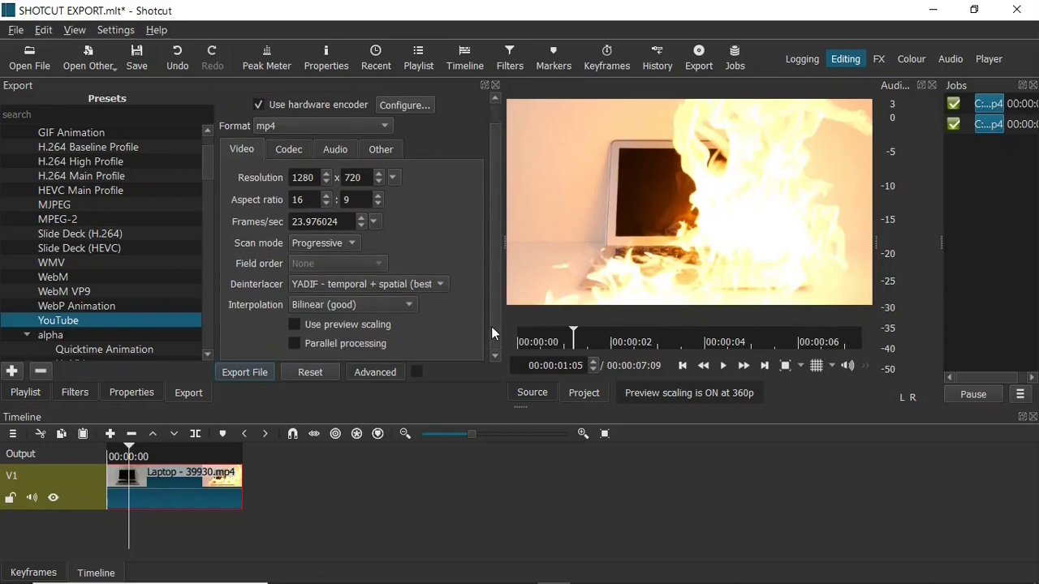
{"action": "left_click", "coordinate": [289, 151]}
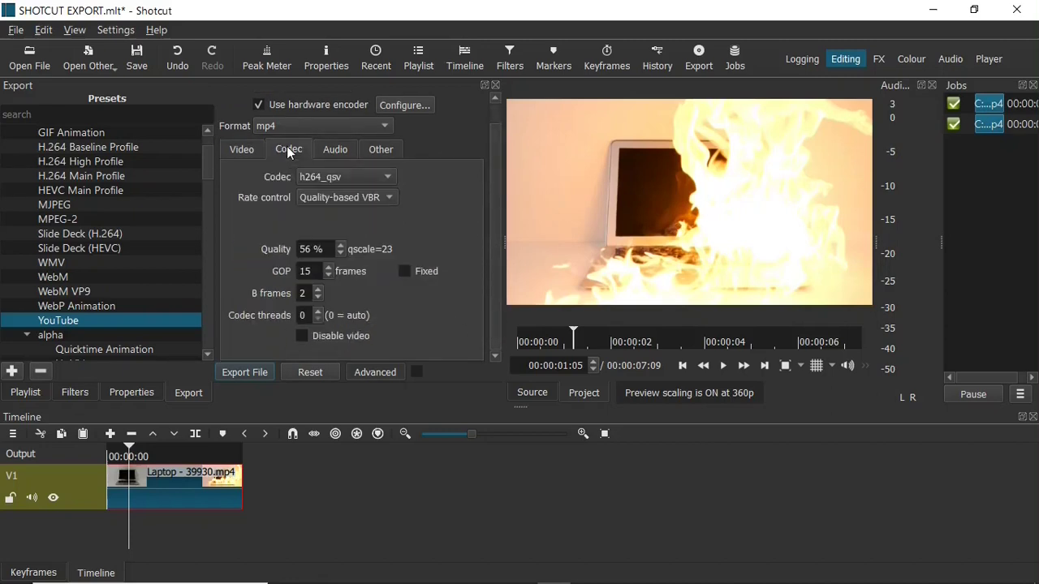
{"action": "left_click", "coordinate": [337, 149]}
{"action": "left_click", "coordinate": [381, 149]}
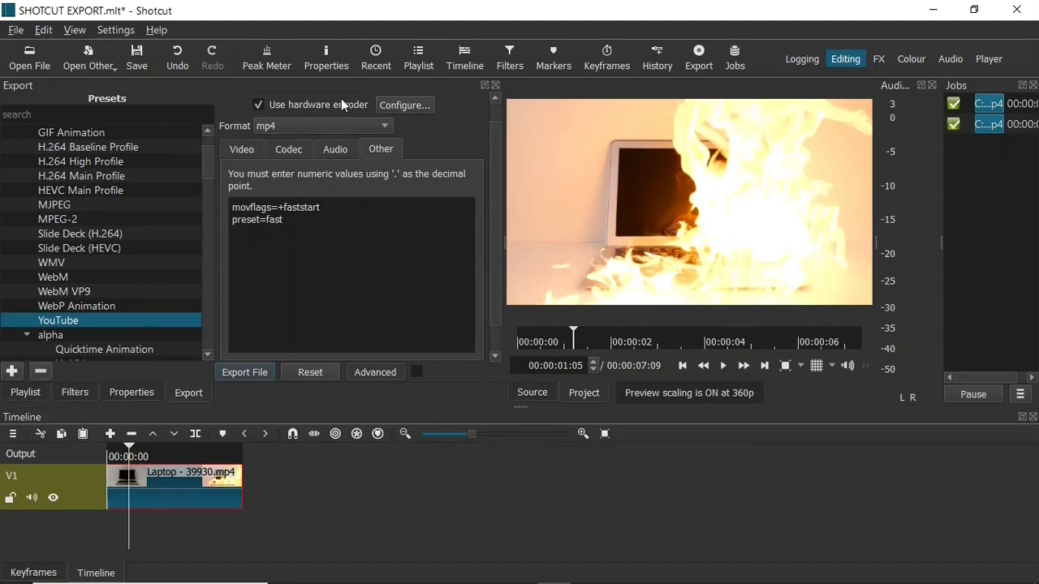
{"action": "left_click", "coordinate": [335, 124]}
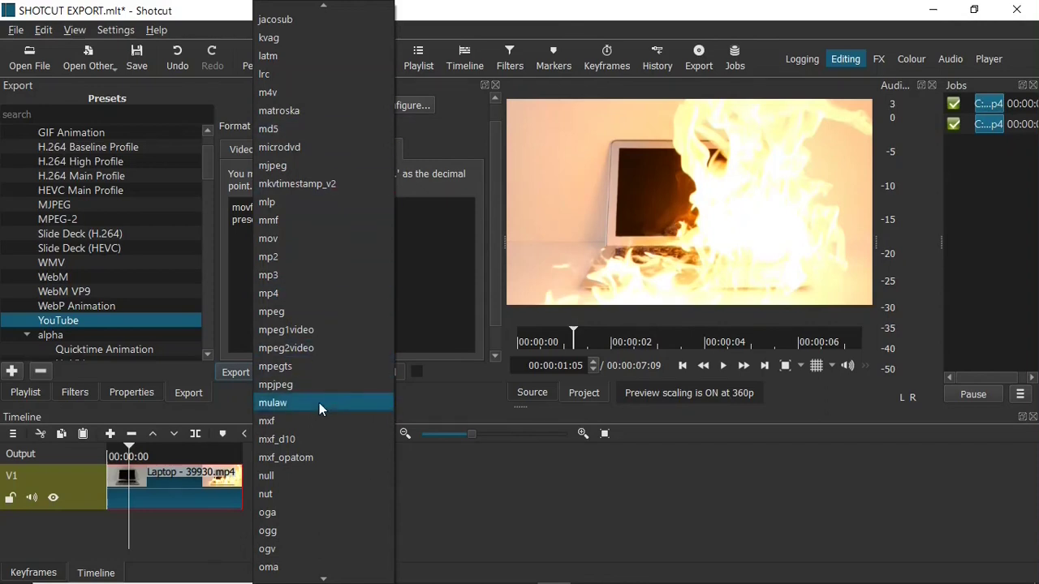
{"action": "mouse_move", "coordinate": [340, 6]}
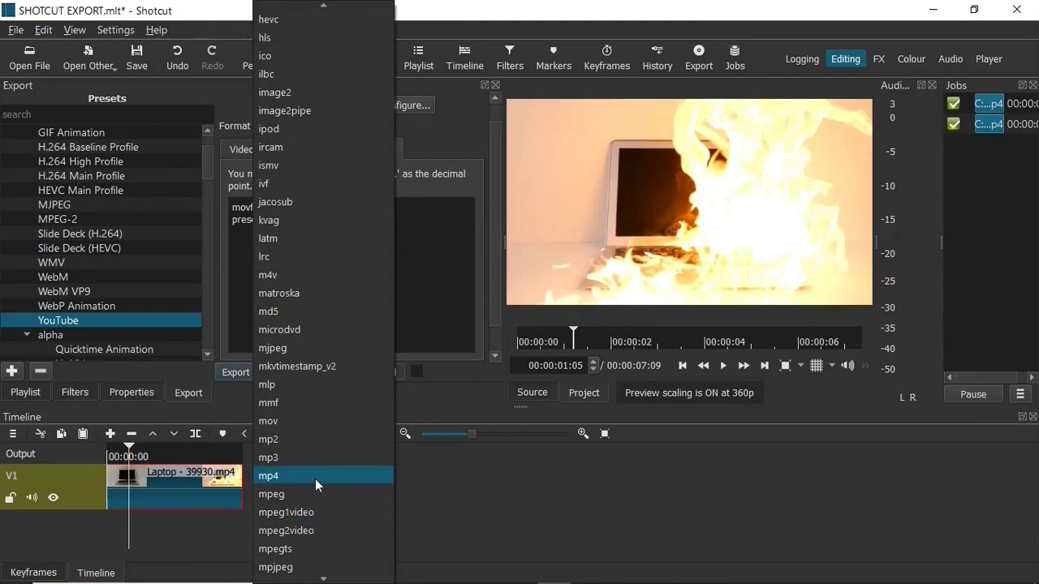
{"action": "left_click", "coordinate": [315, 478]}
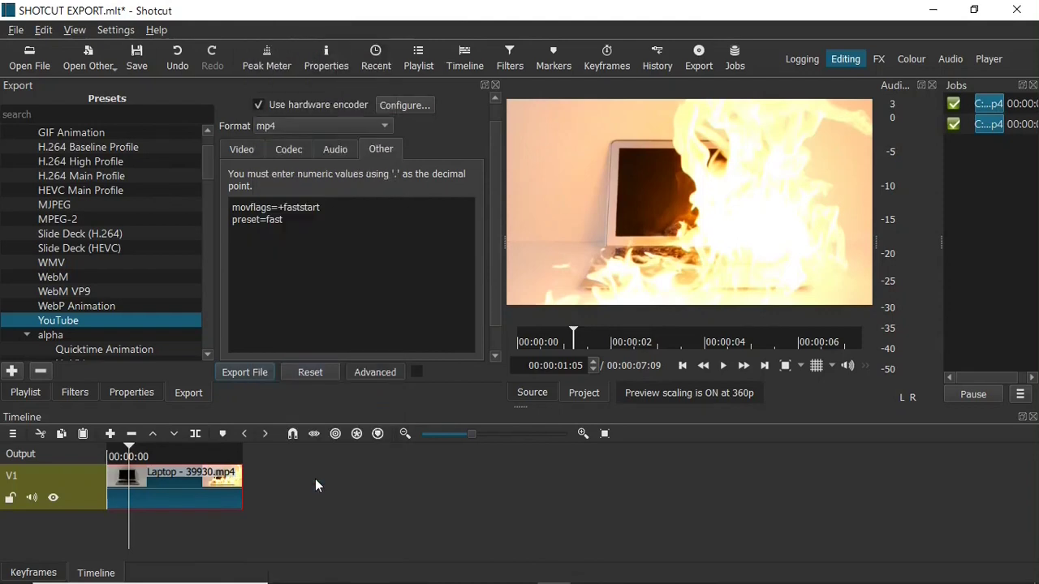